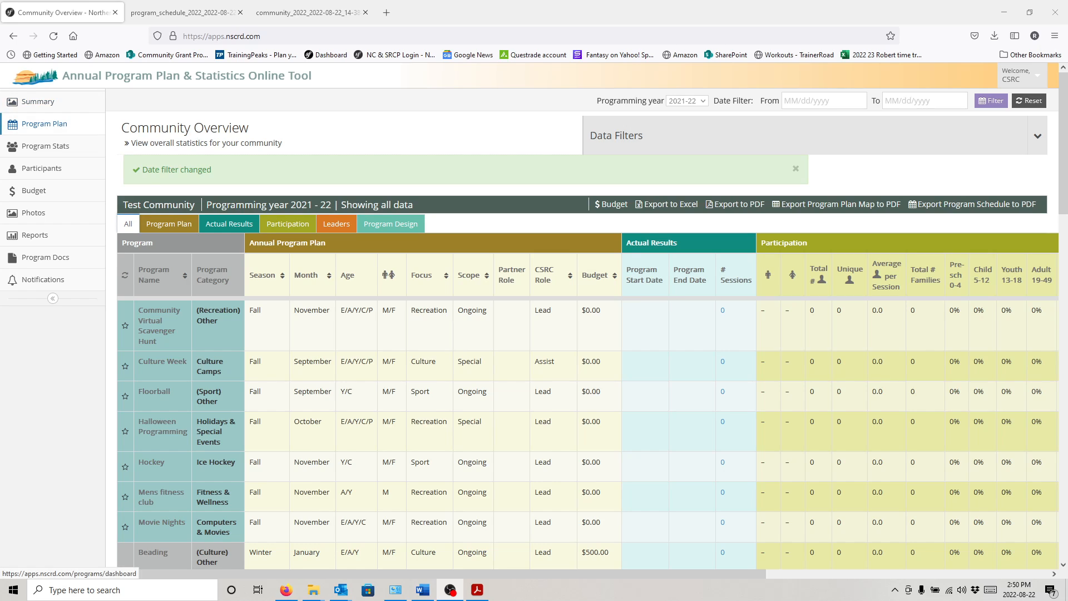
- Start a new program in the Program Plan and look through its program category options
left_click(44, 124)
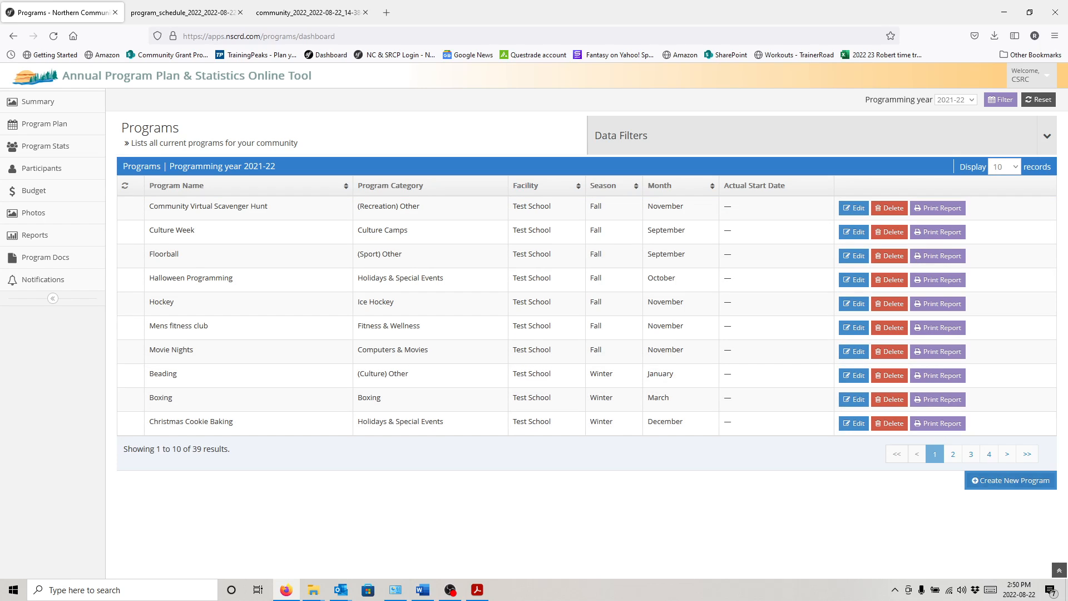
left_click(1010, 480)
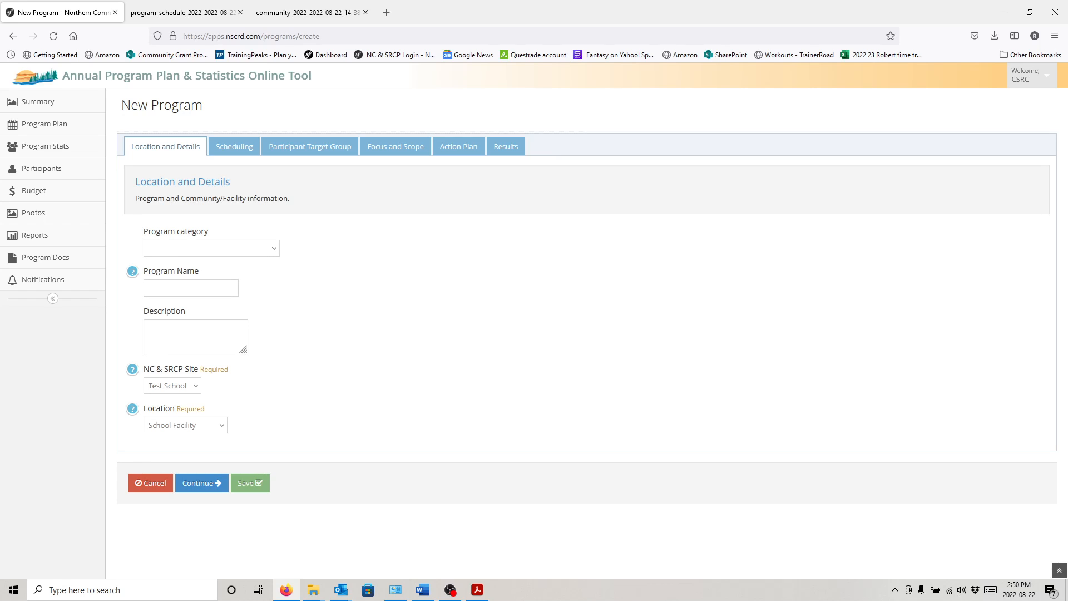
left_click(211, 248)
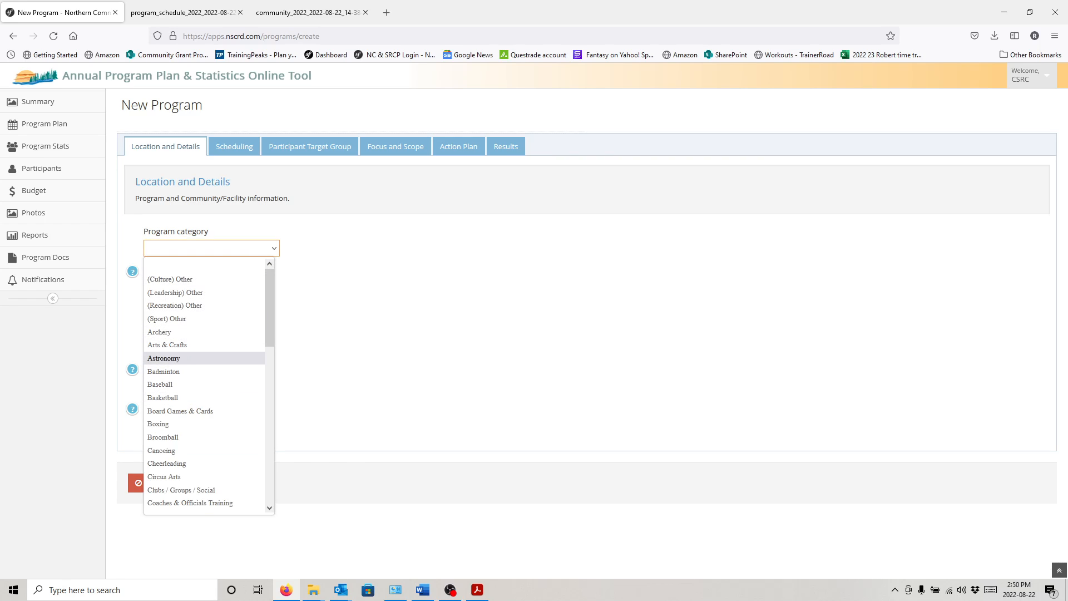
scroll(209, 384, "down", 6)
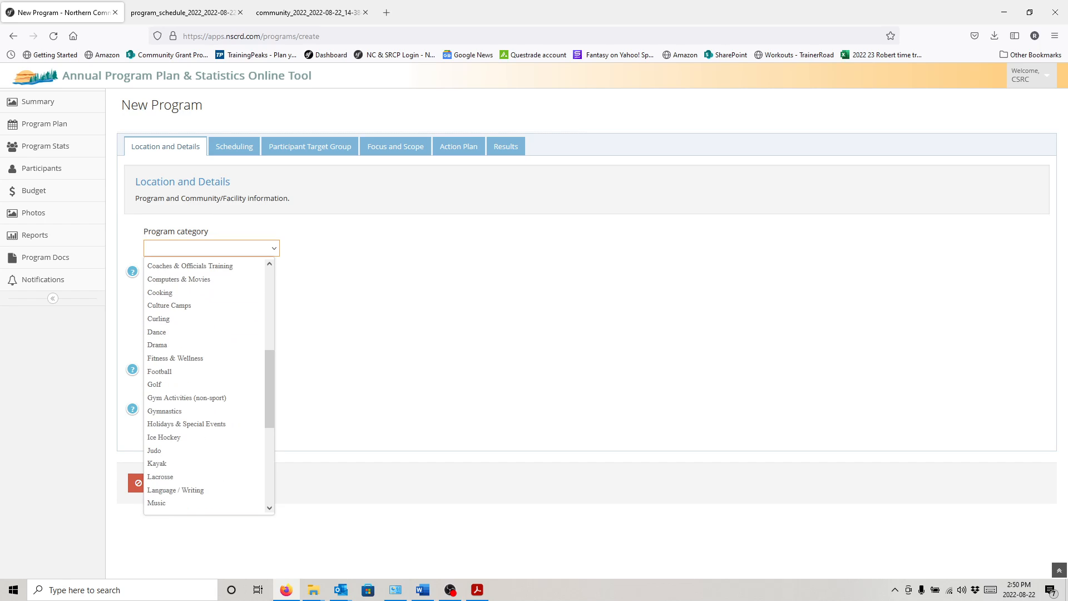
scroll(210, 384, "down", 3)
scroll(209, 384, "up", 10)
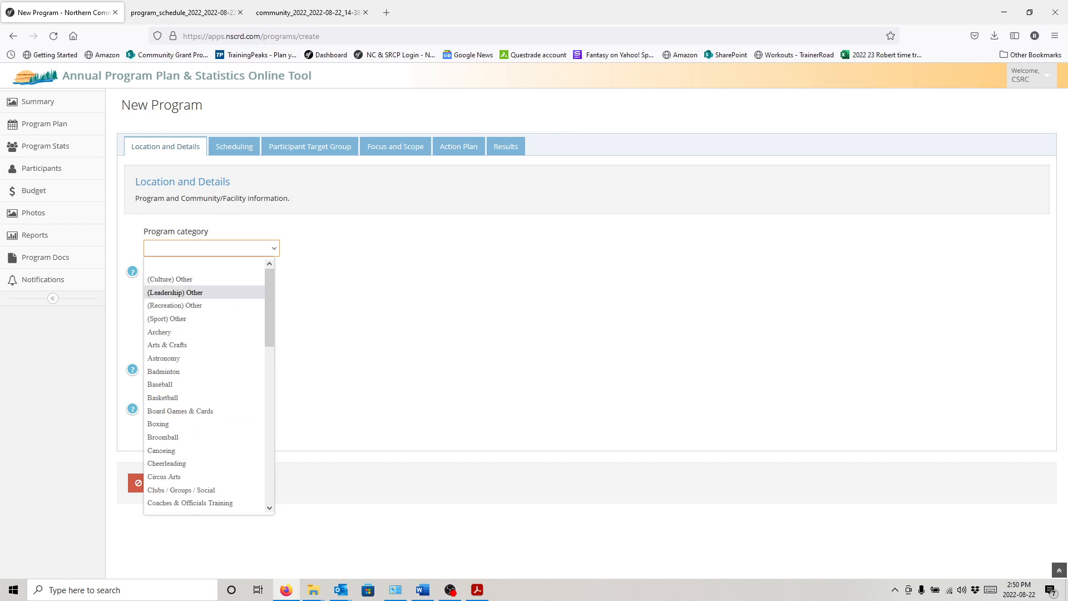
left_click(356, 295)
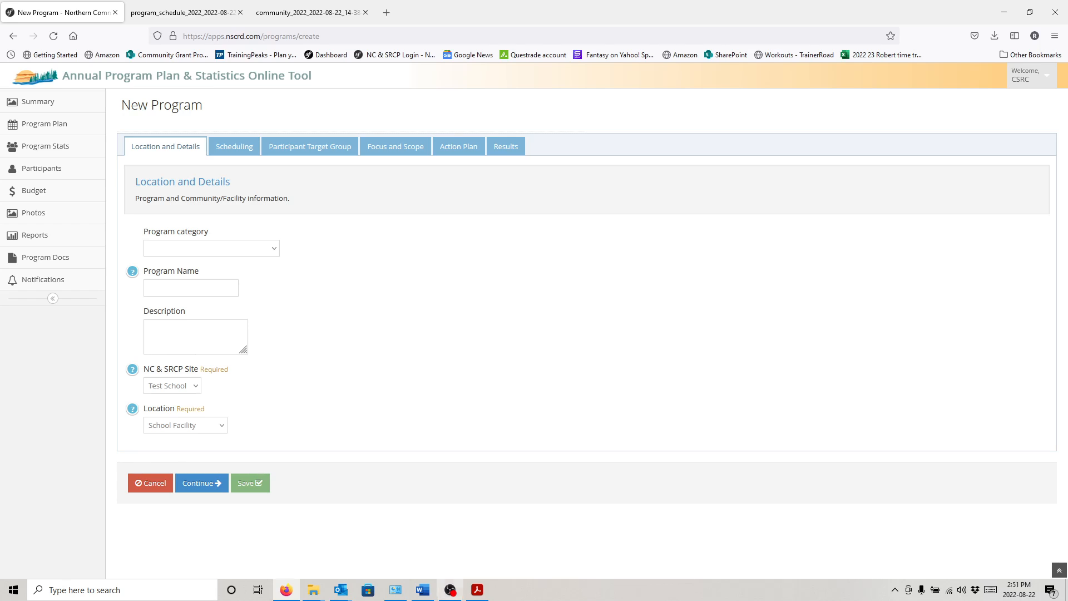
- Switch to the 2019 Program categories PDF in Adobe Acrobat Reader and review the Sport, Culture, Recreation and Leadership categories
left_click(477, 590)
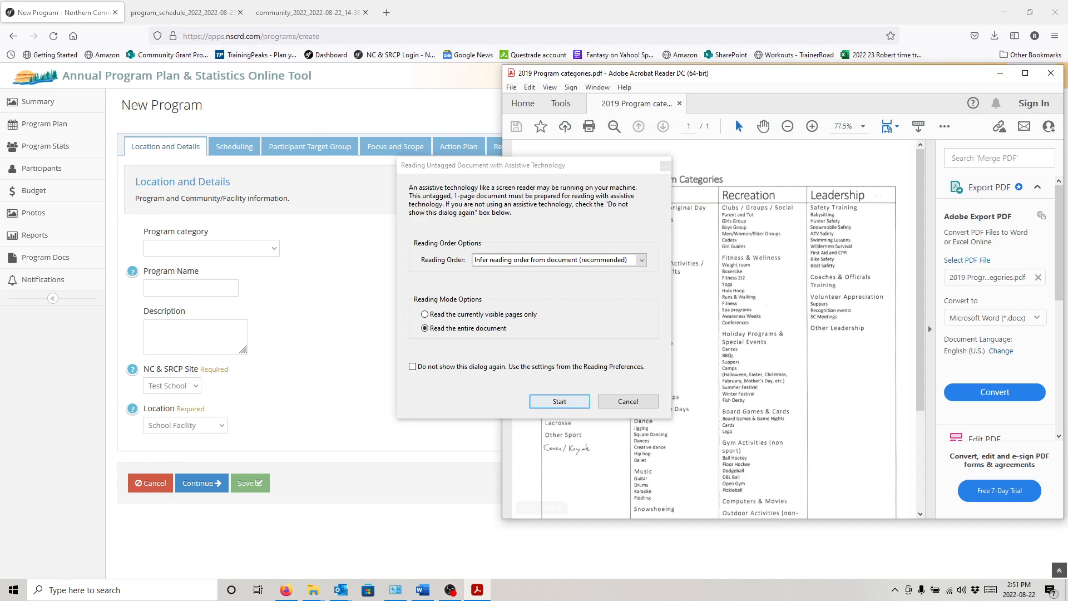
key("Return")
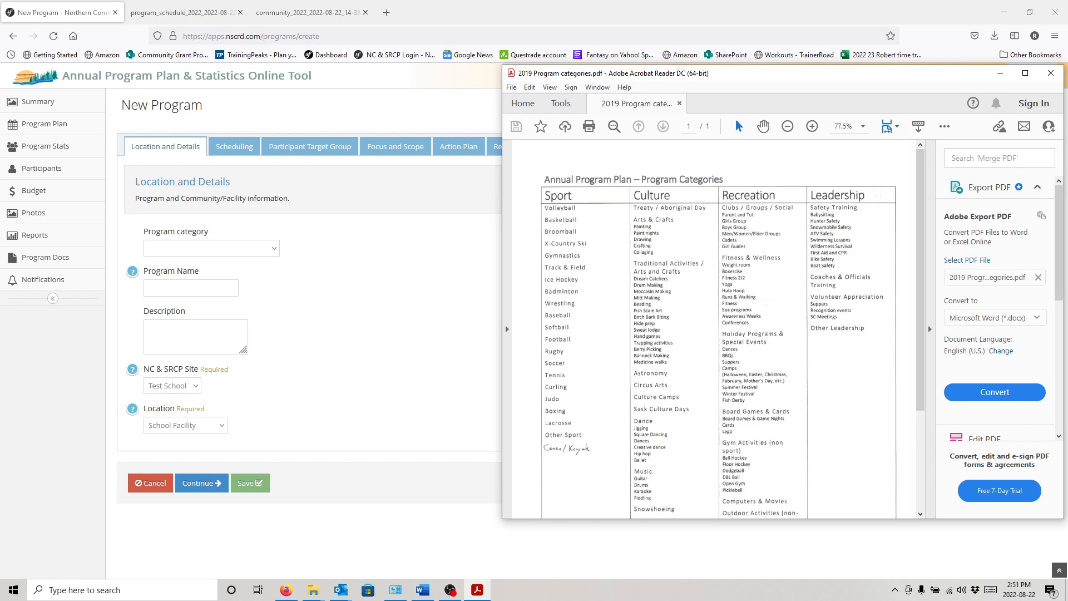
left_click_drag(779, 73, 542, 64)
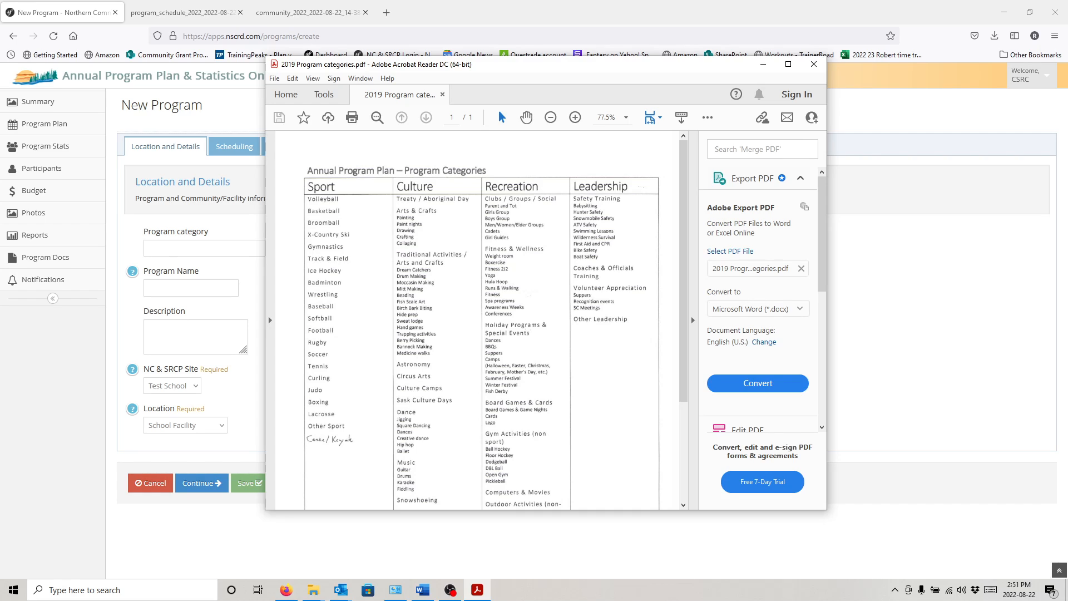
scroll(496, 320, "down", 3)
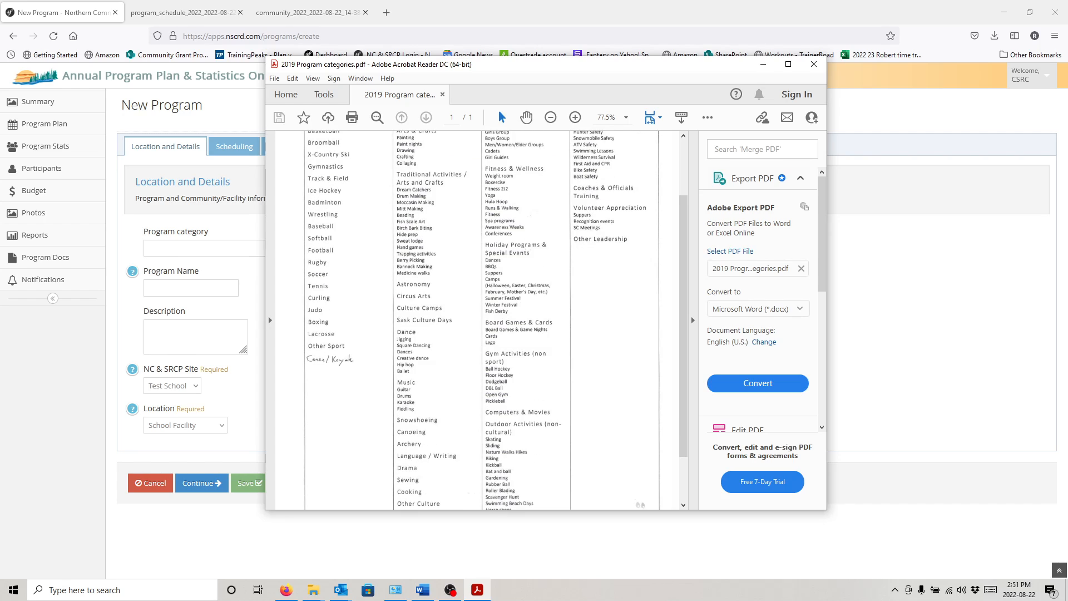
scroll(496, 320, "down", 1)
scroll(496, 320, "down", 1)
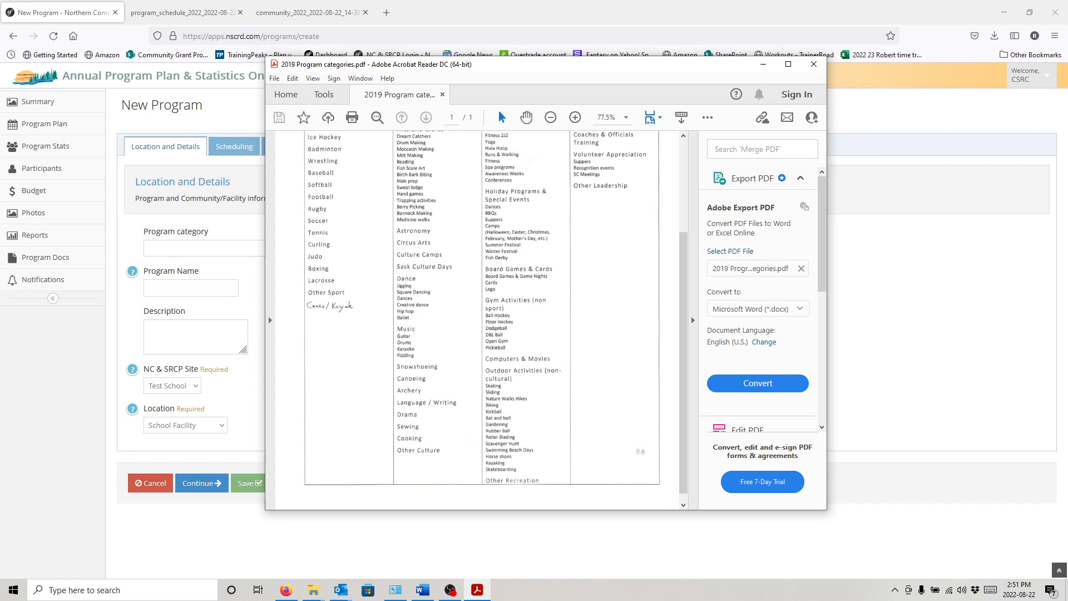
scroll(496, 320, "up", 3)
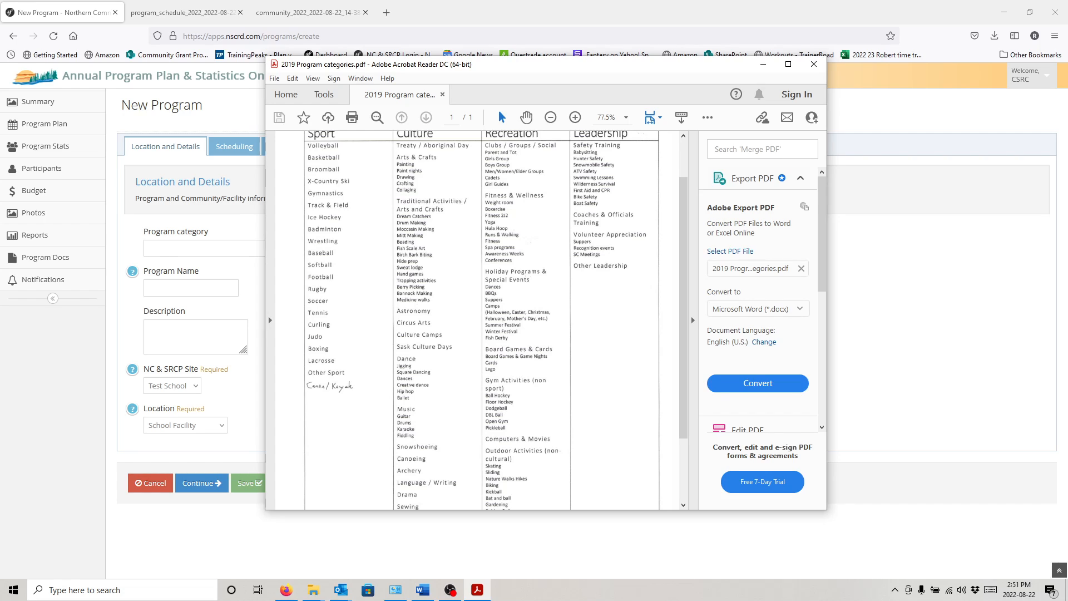
left_click(248, 268)
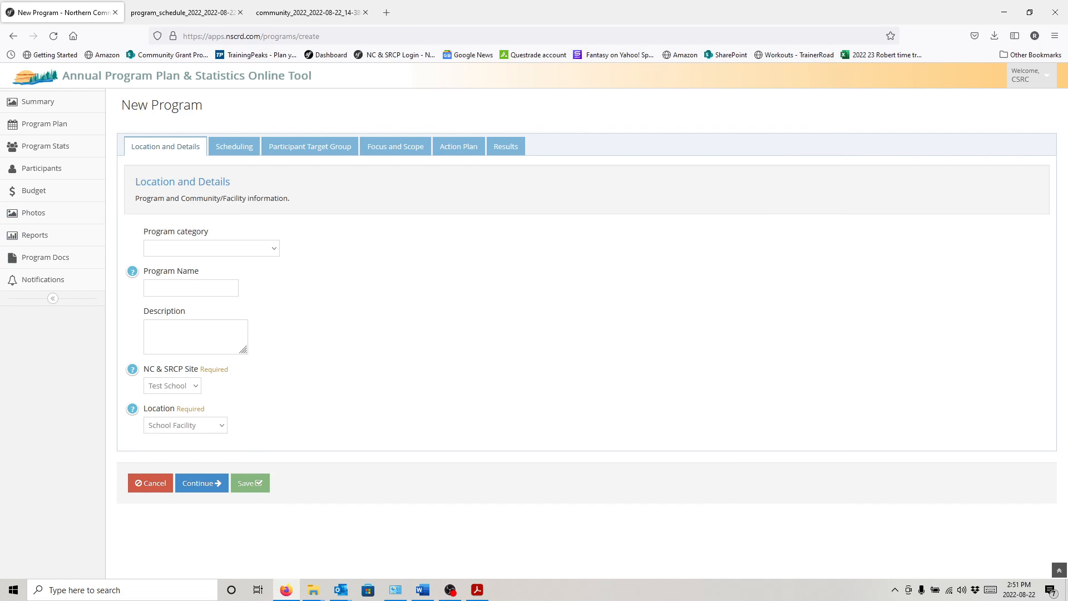
left_click(211, 248)
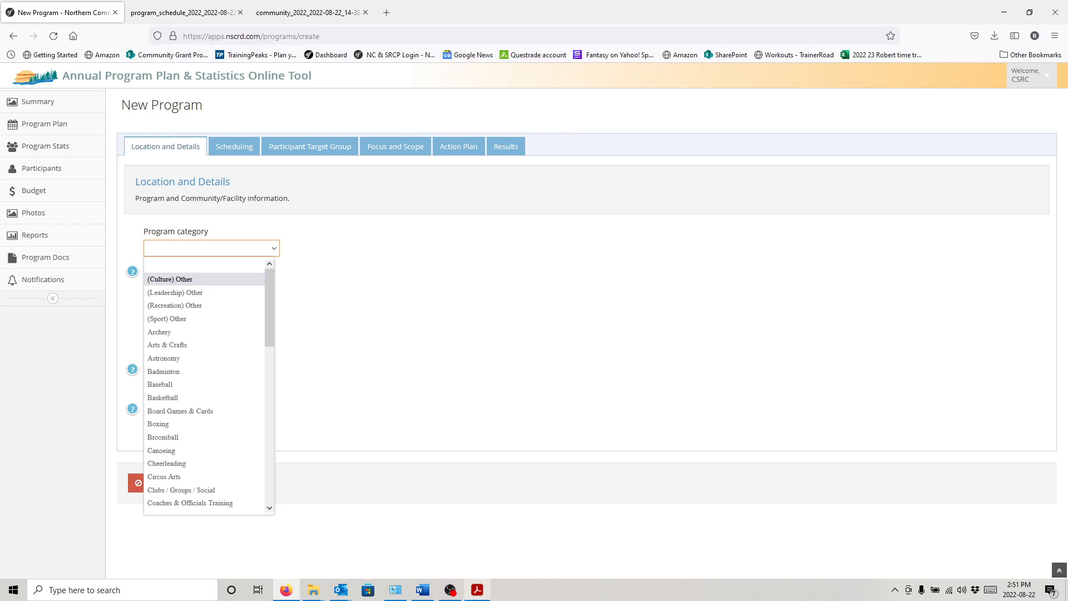
left_click(477, 589)
left_click(111, 334)
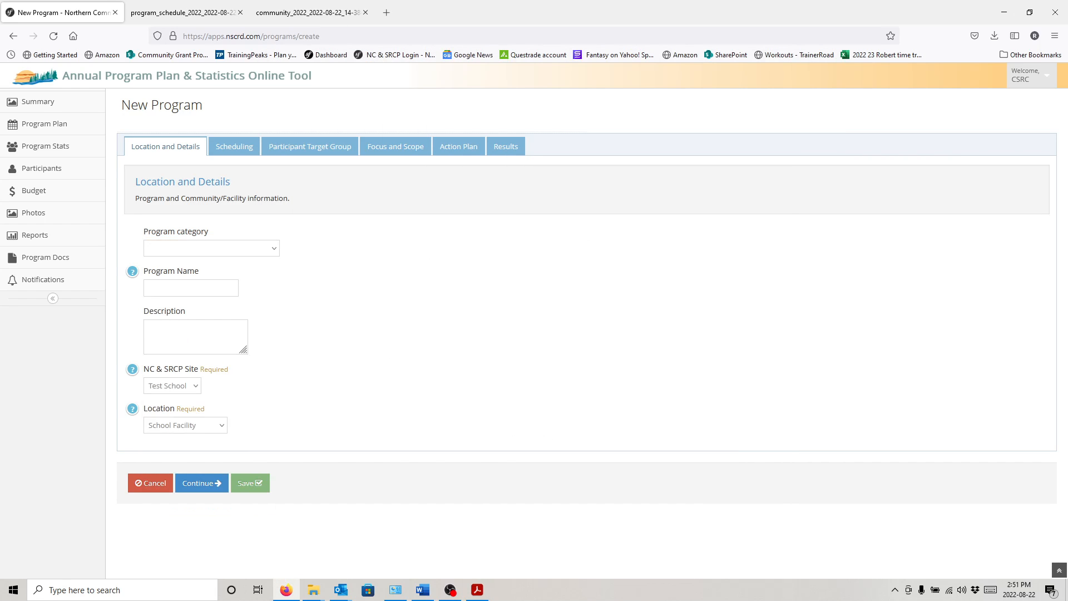
- Set the program category to (Recreation) Other and name the program Beach Day
left_click(212, 248)
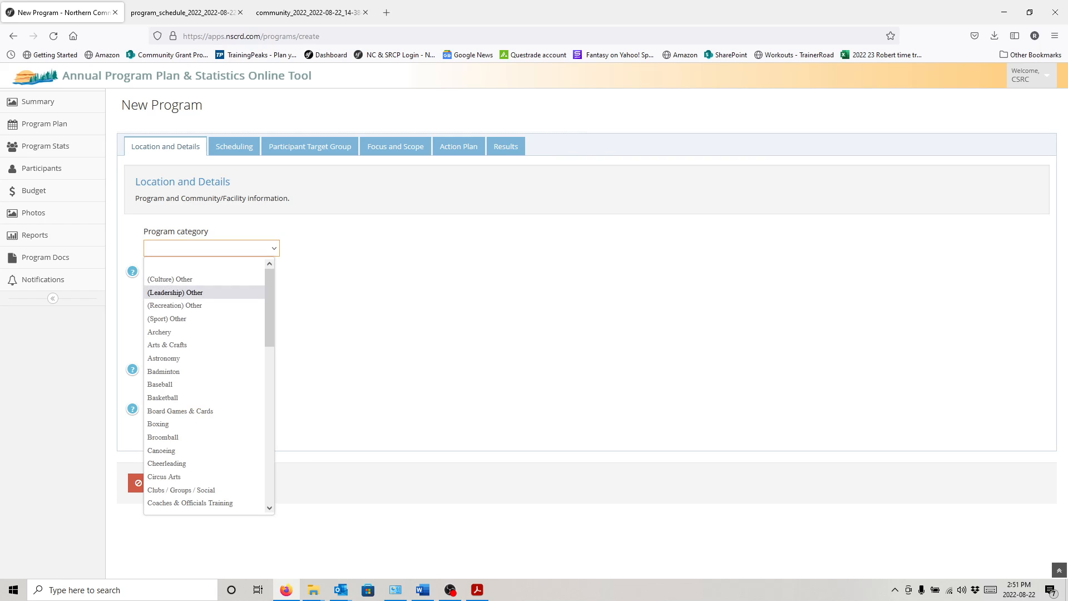
key("Down")
key("Return")
key("Tab")
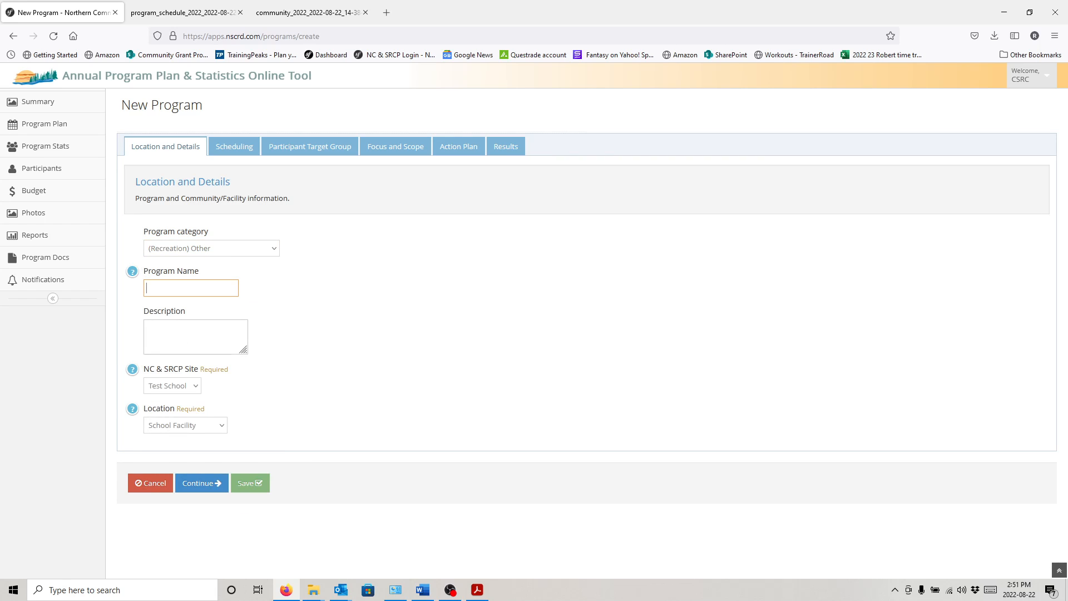
type("Beach Day")
- Choose Test School as the NC & SRCP site, set the location to Other, and continue to scheduling
left_click(173, 385)
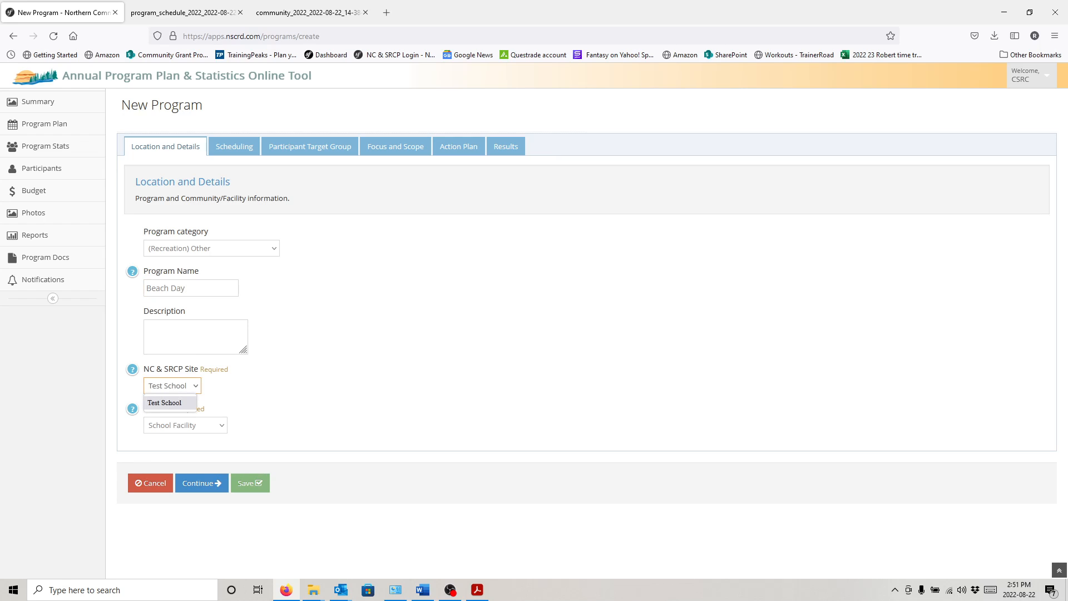
left_click(169, 403)
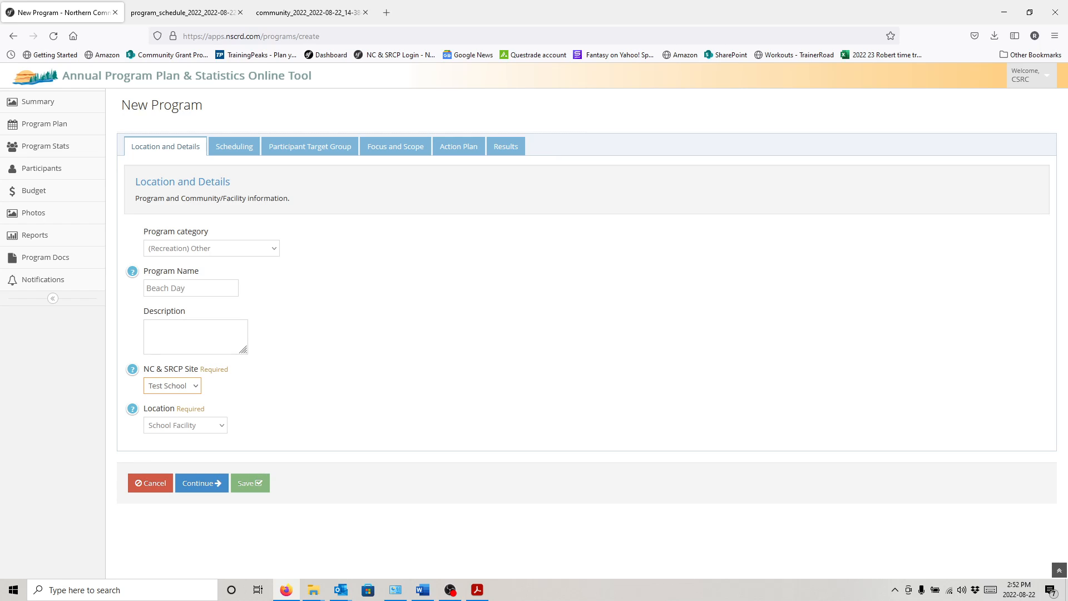
left_click(185, 425)
left_click(157, 469)
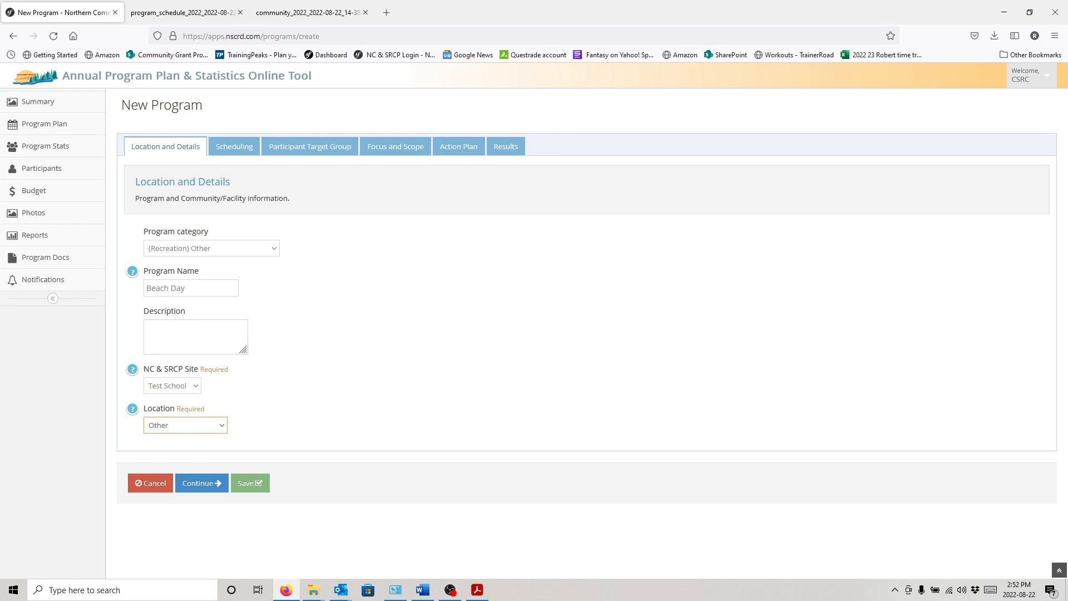
left_click(186, 425)
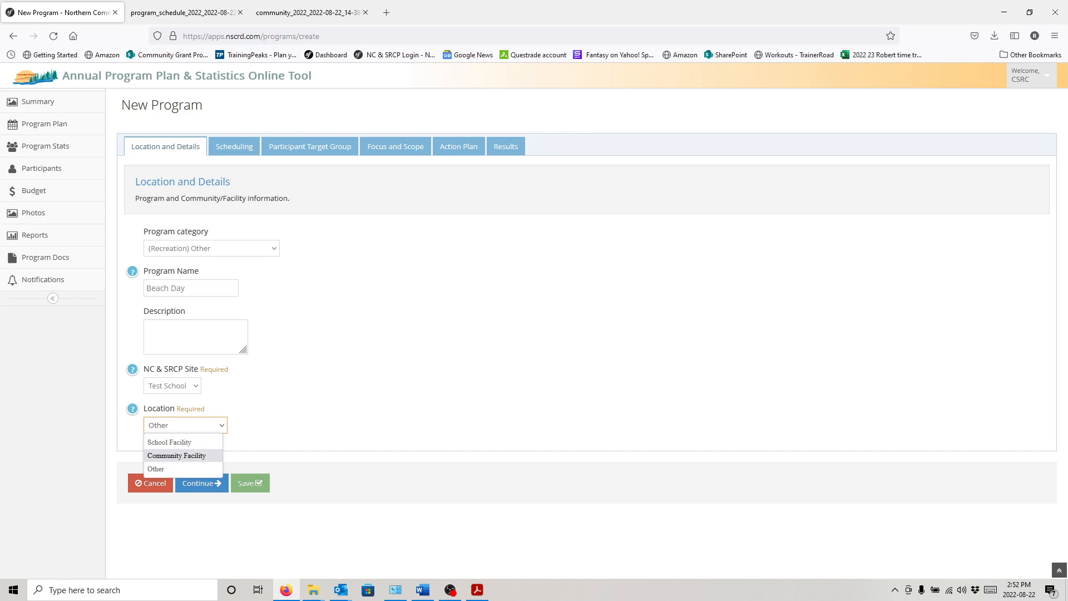
left_click(311, 432)
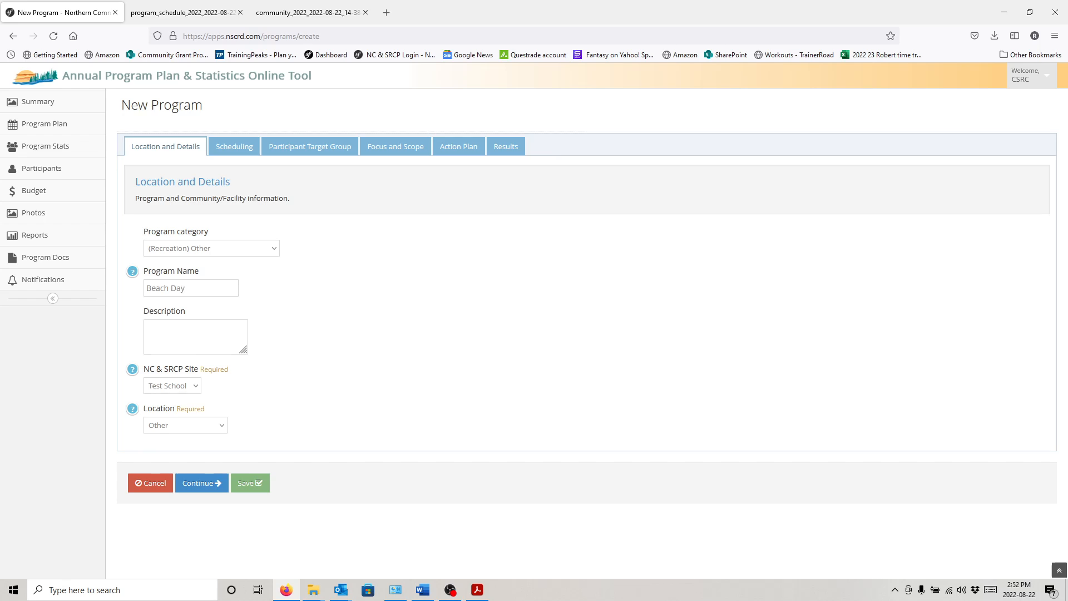
left_click(202, 482)
- Schedule the program for the Summer season in the month of August
left_click(168, 249)
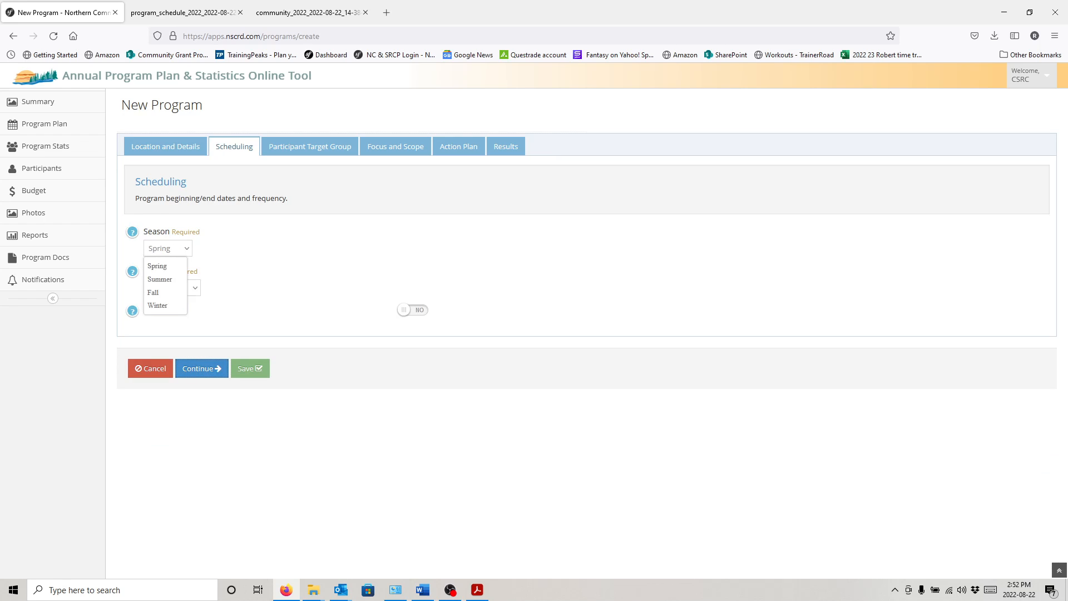
left_click(160, 279)
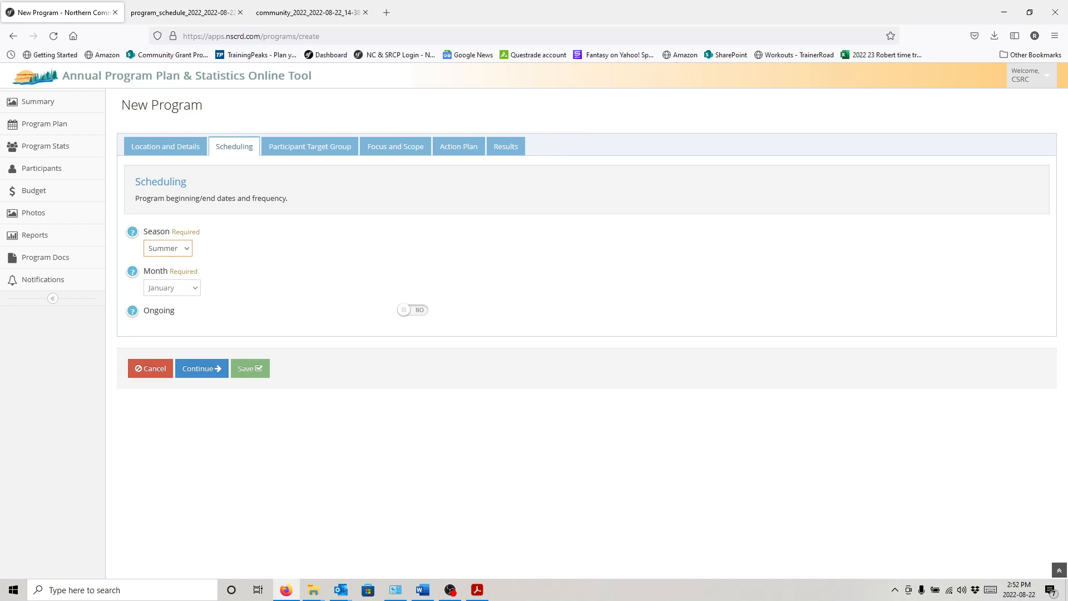
left_click(172, 288)
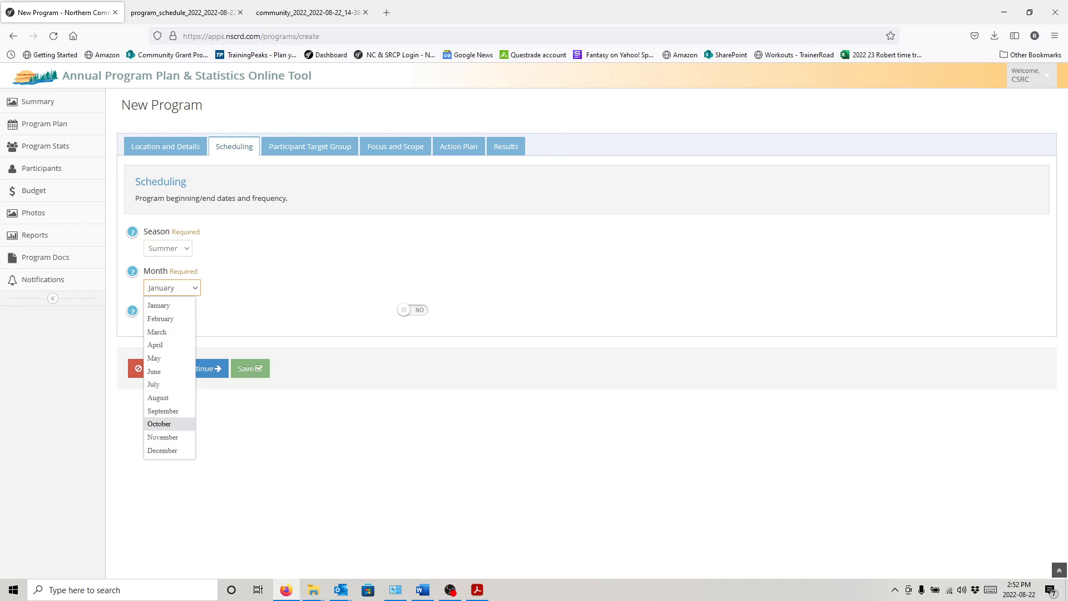
left_click(161, 397)
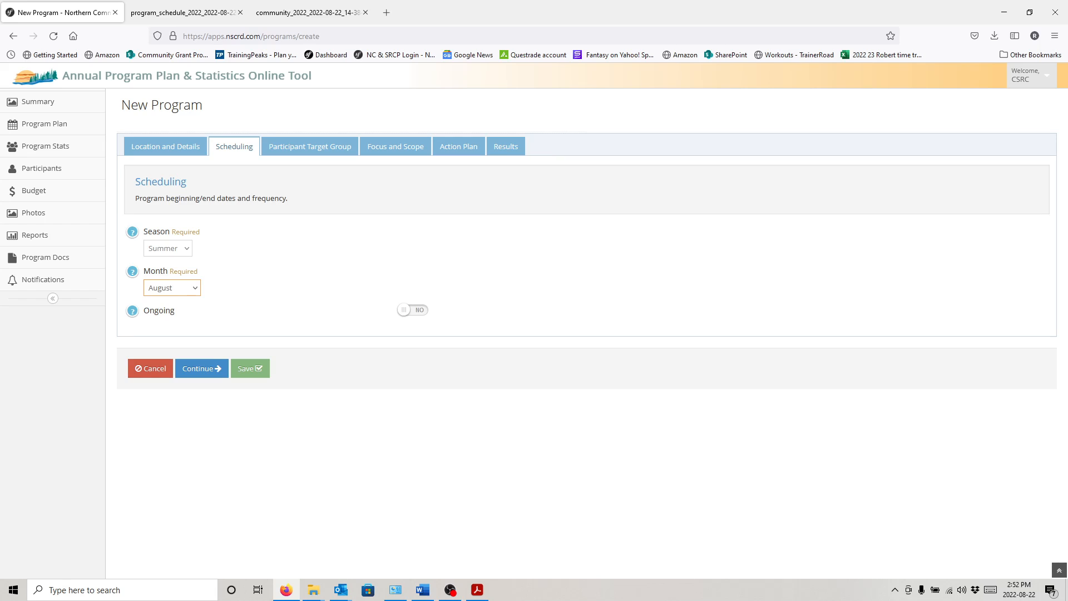
- Set the participant target group to Adult, Youth, Child, Preschool, Male and Female, and continue to focus and scope
left_click(310, 146)
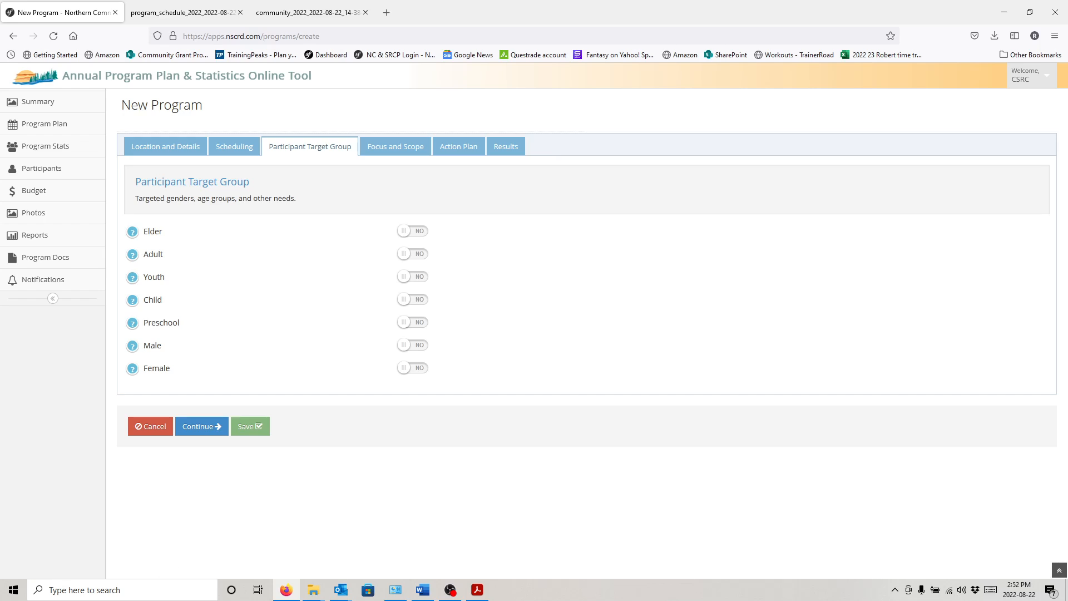
left_click(413, 253)
left_click(413, 276)
left_click(415, 254)
left_click(414, 254)
left_click(412, 299)
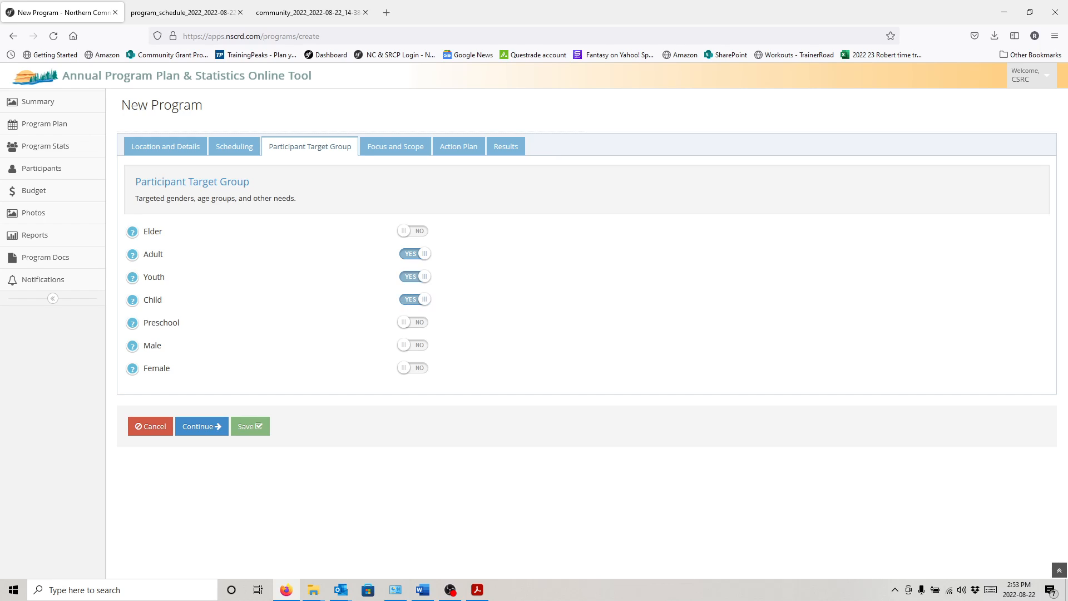
left_click(413, 322)
left_click(412, 345)
left_click(413, 368)
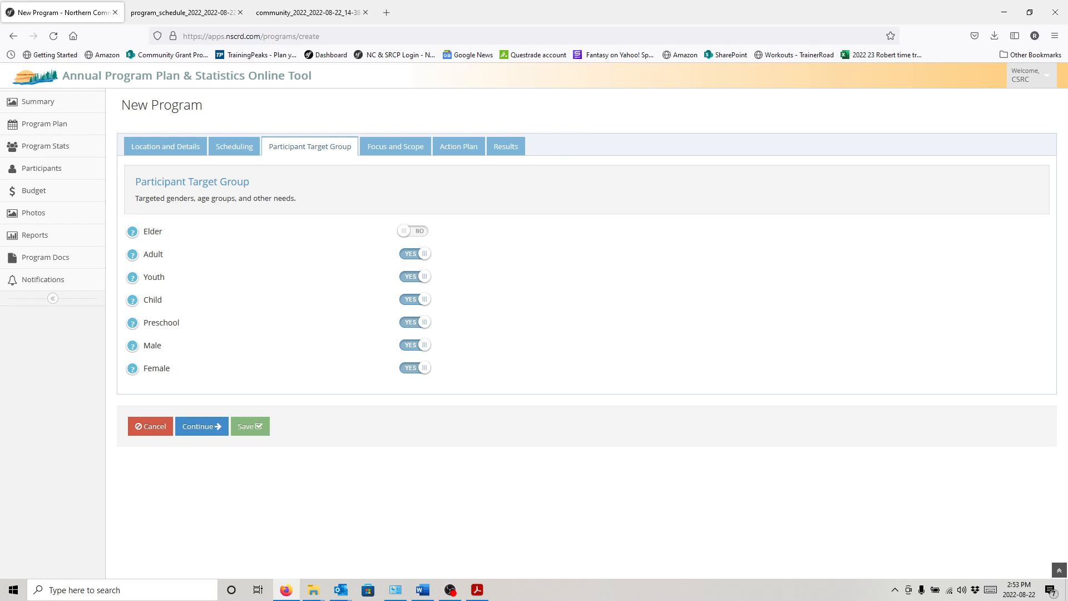
left_click(202, 426)
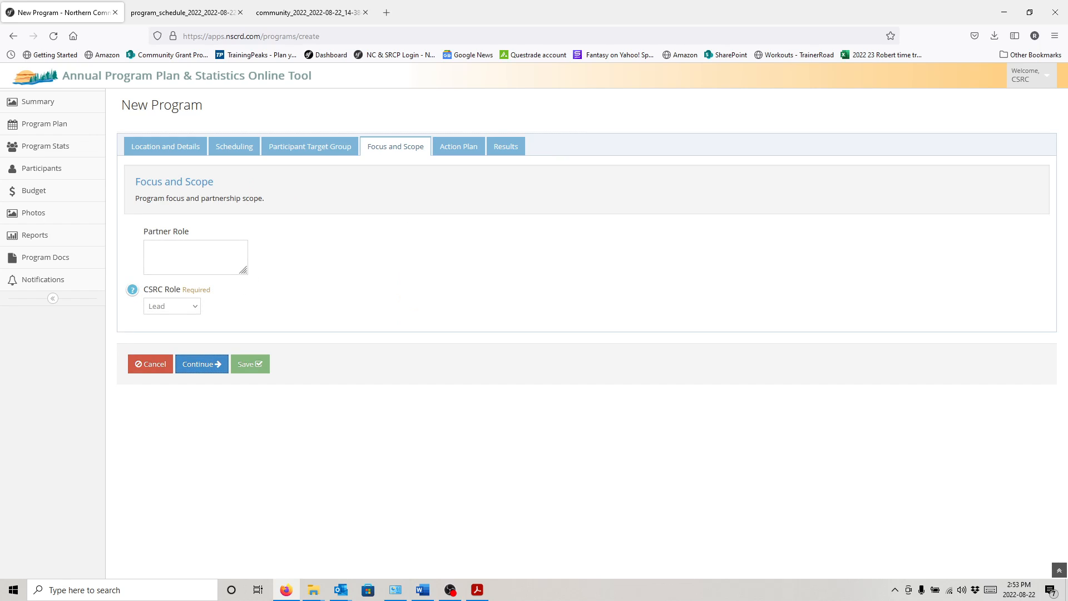
- Choose Lead as the CSRC role and continue to the action plan
left_click(171, 306)
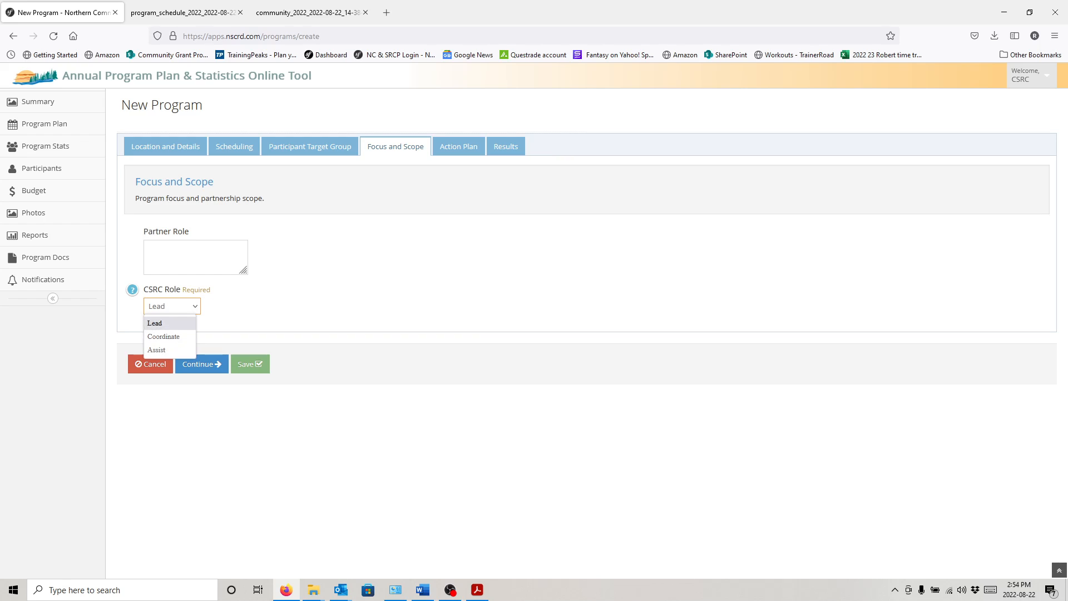
left_click(169, 323)
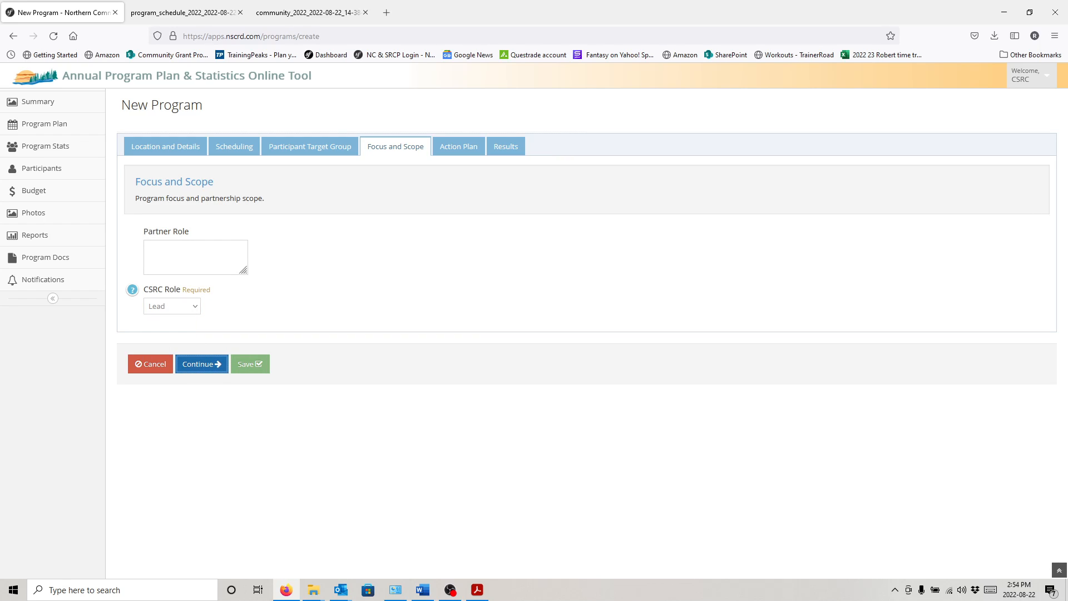
left_click(202, 364)
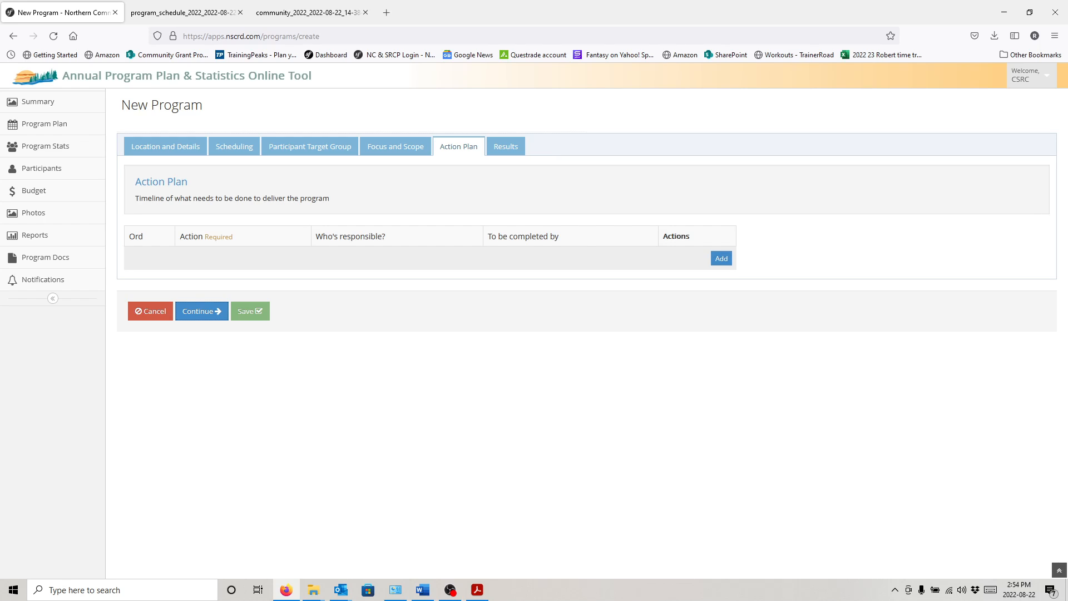
- Add an action plan row with order 1, the action Buy Beach Equipment, and Myself as the person responsible
left_click(722, 259)
left_click(217, 257)
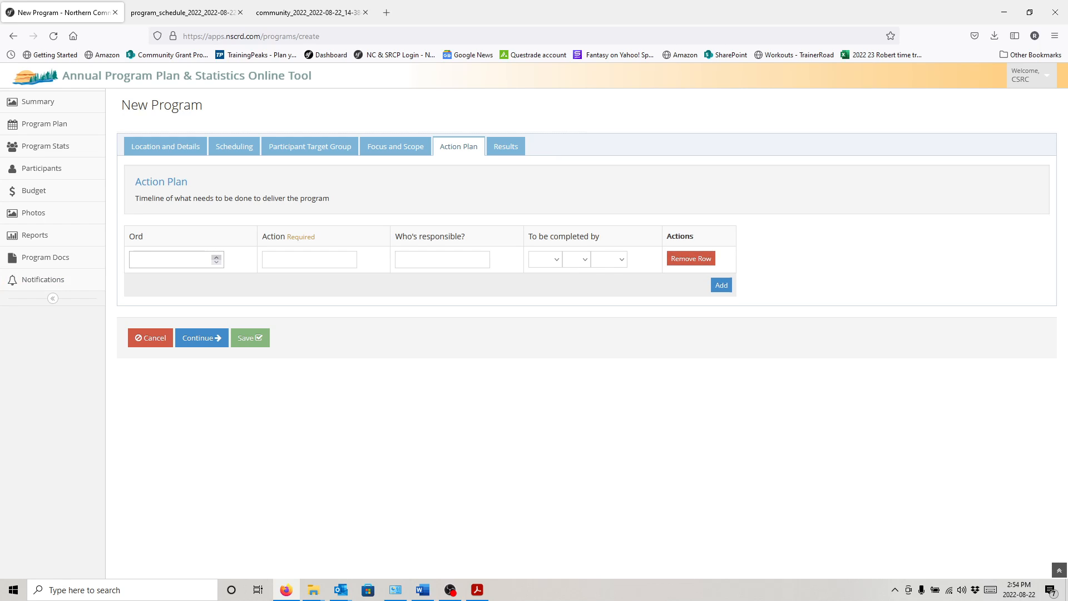
left_click(303, 260)
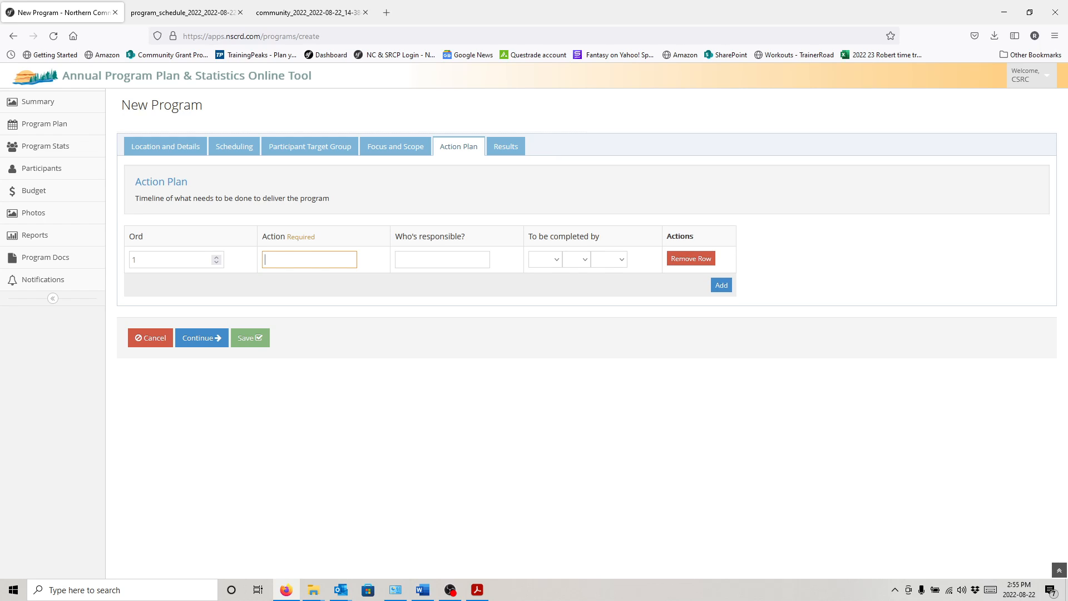
type("Buy Beach Equipment")
left_click(442, 259)
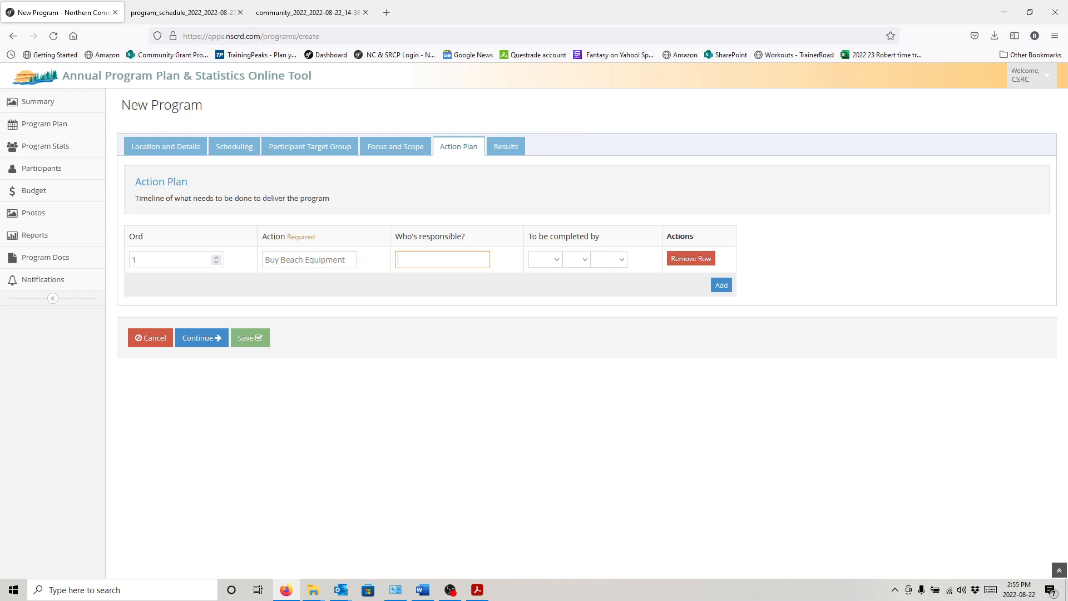
type("Myself")
- Set the Buy Beach Equipment action's completion date to Jul 30, 2022
left_click(546, 259)
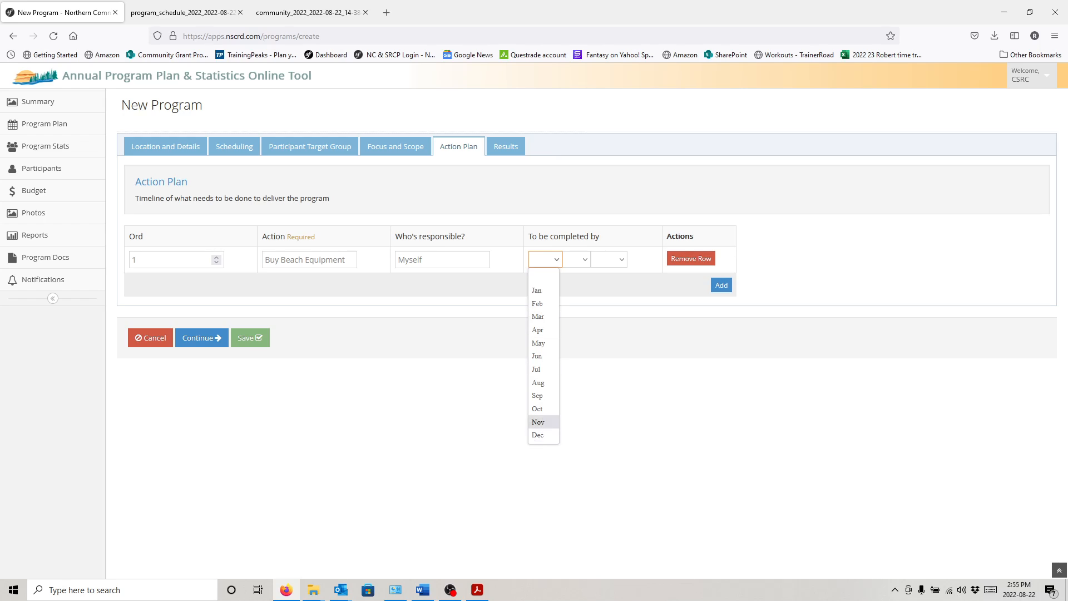
left_click(537, 369)
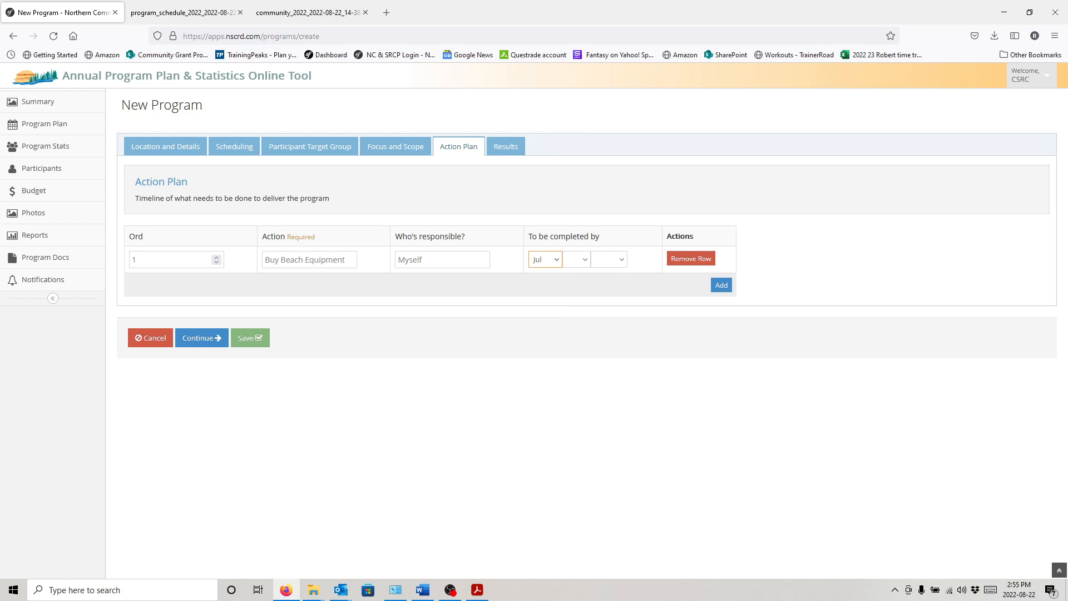
left_click(576, 260)
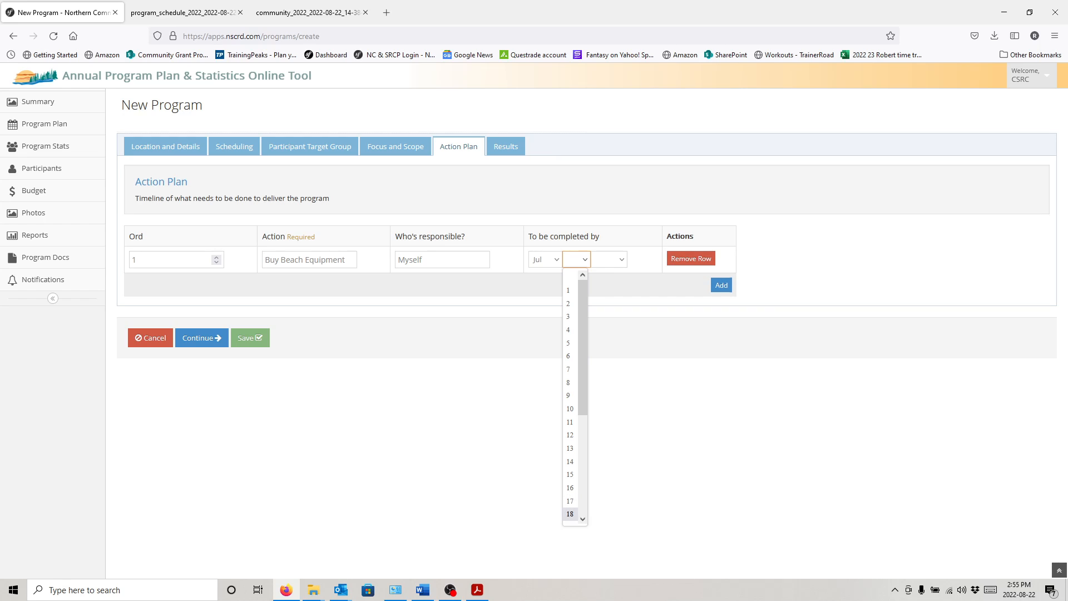
scroll(570, 515, "down", 3)
left_click(571, 514)
left_click(577, 259)
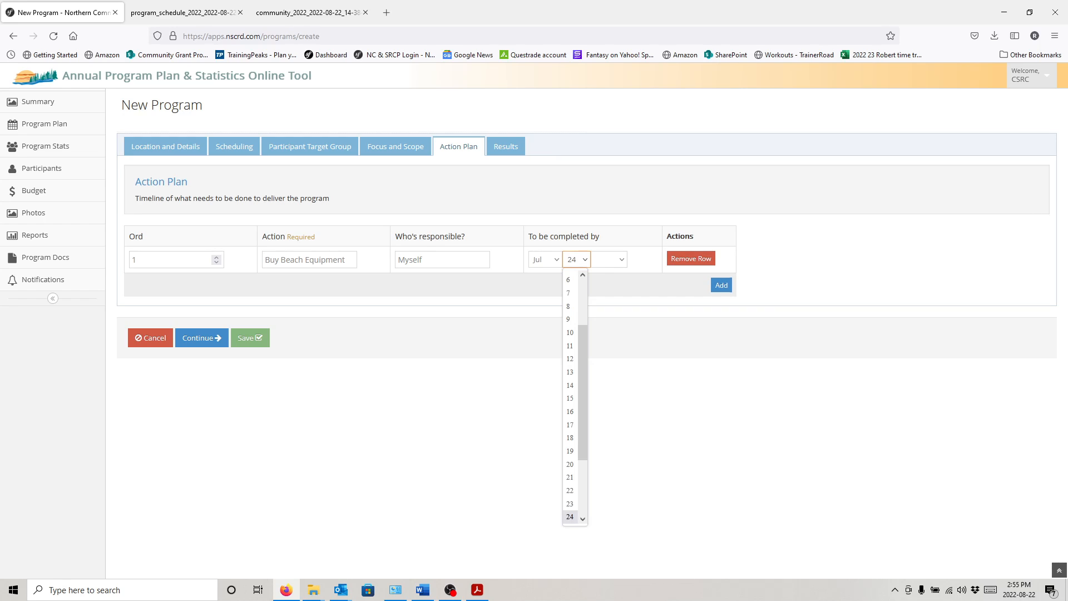
scroll(572, 437, "down", 3)
left_click(572, 504)
left_click(608, 260)
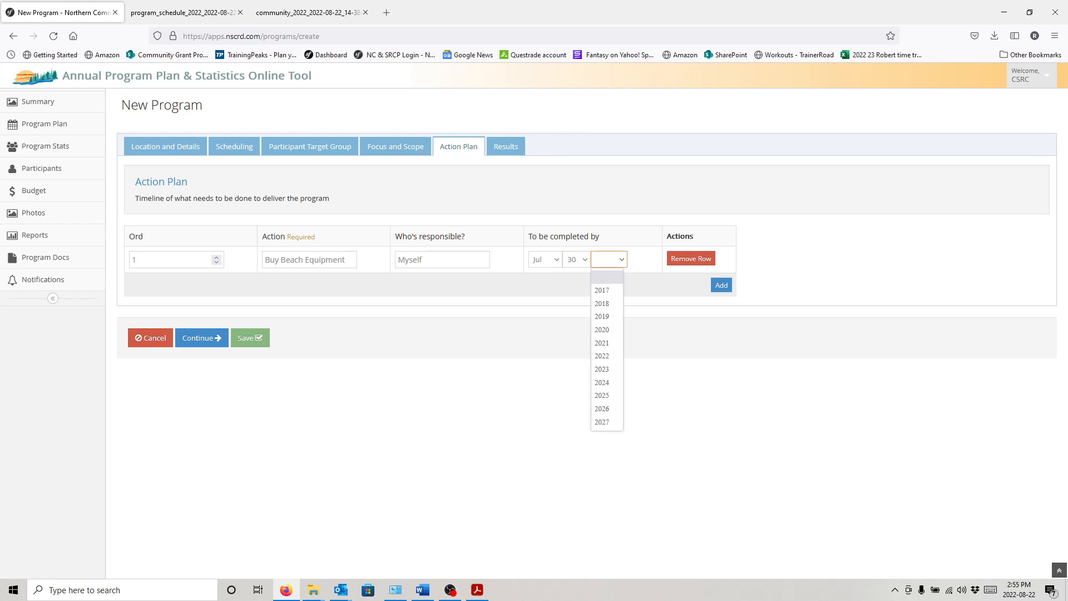
left_click(606, 356)
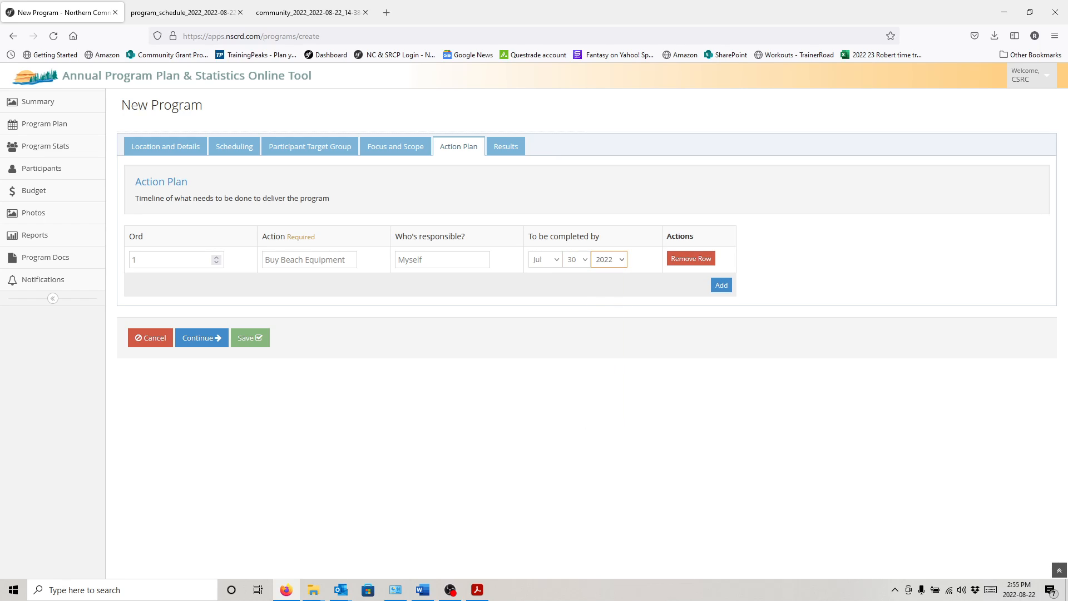
left_click(608, 259)
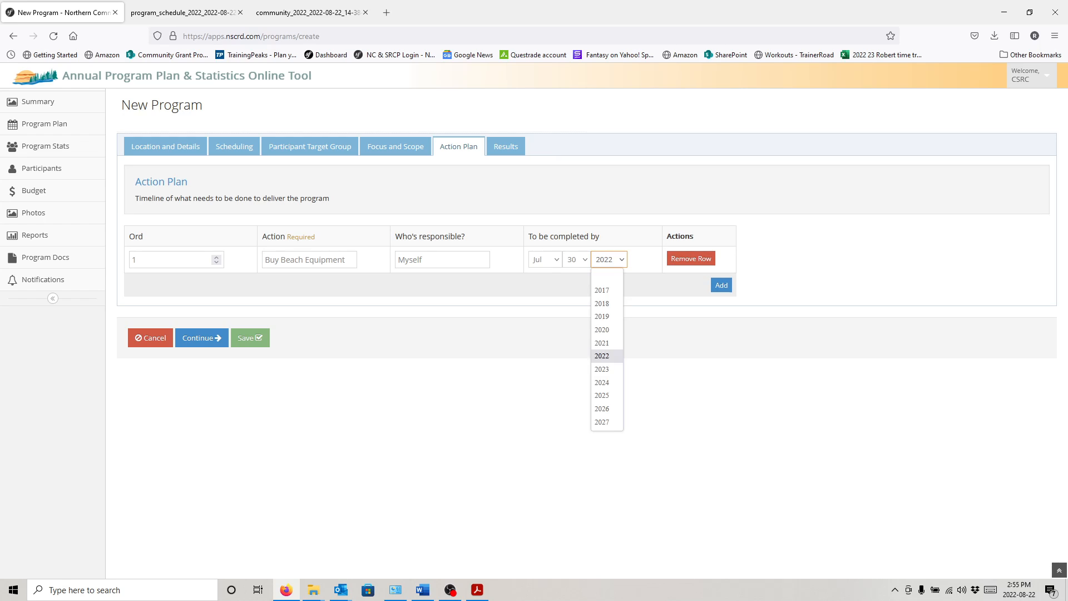
left_click(607, 370)
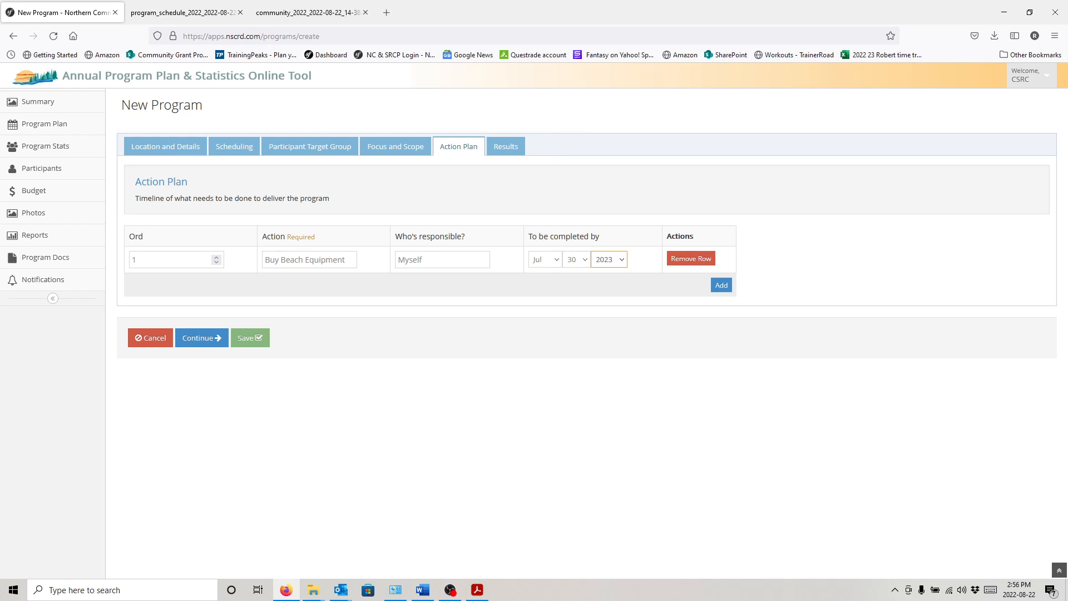
key("alt+Down")
key("Up")
key("Return")
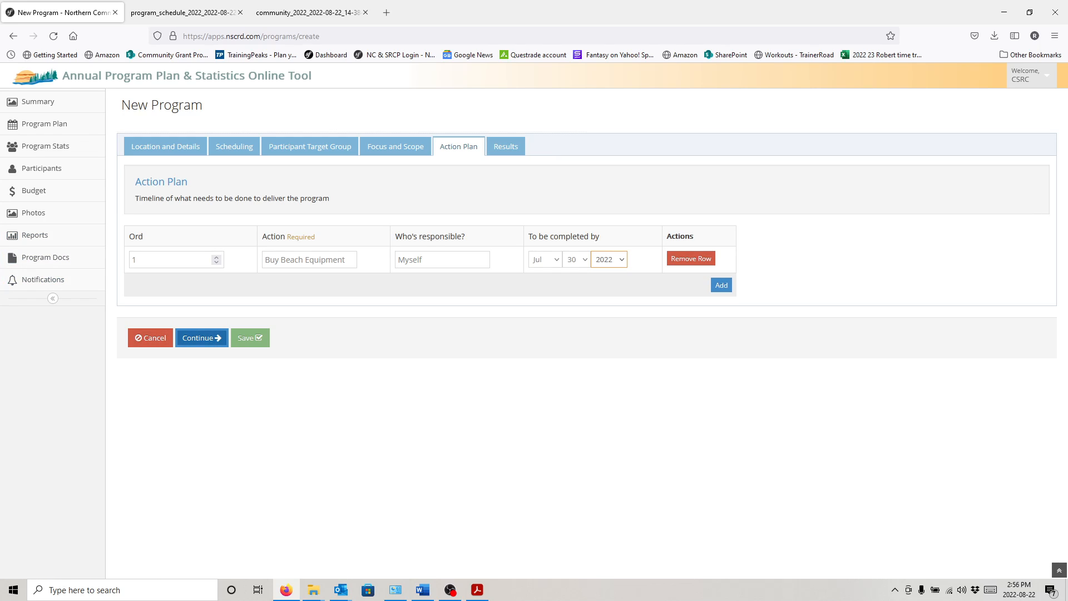
- Continue to the results section, leave its fields blank, and save the new program
left_click(201, 338)
scroll(534, 318, "down", 2)
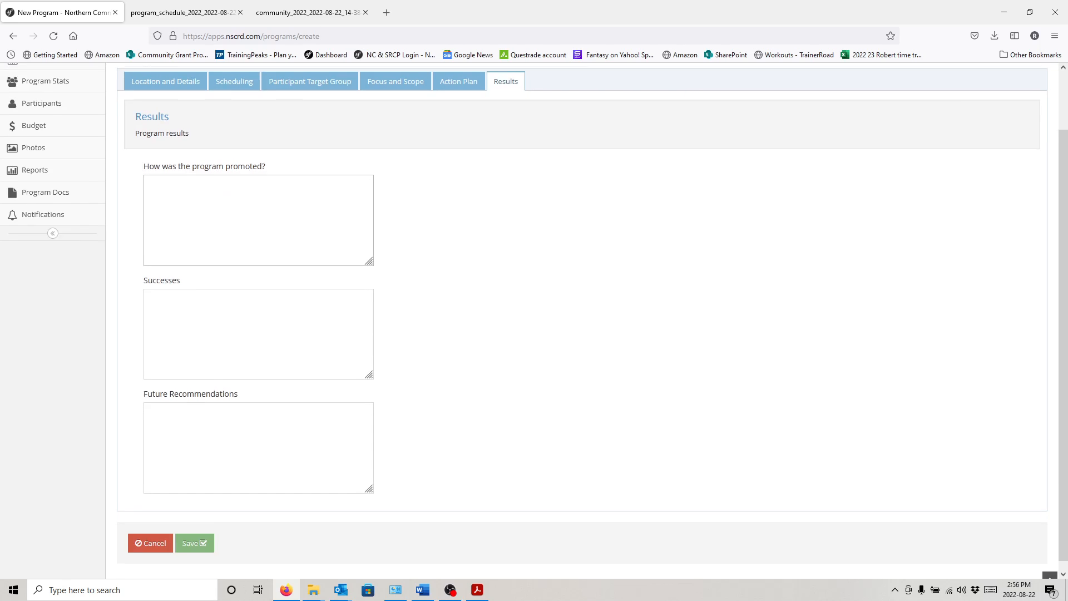
scroll(259, 242, "up", 2)
scroll(258, 242, "down", 2)
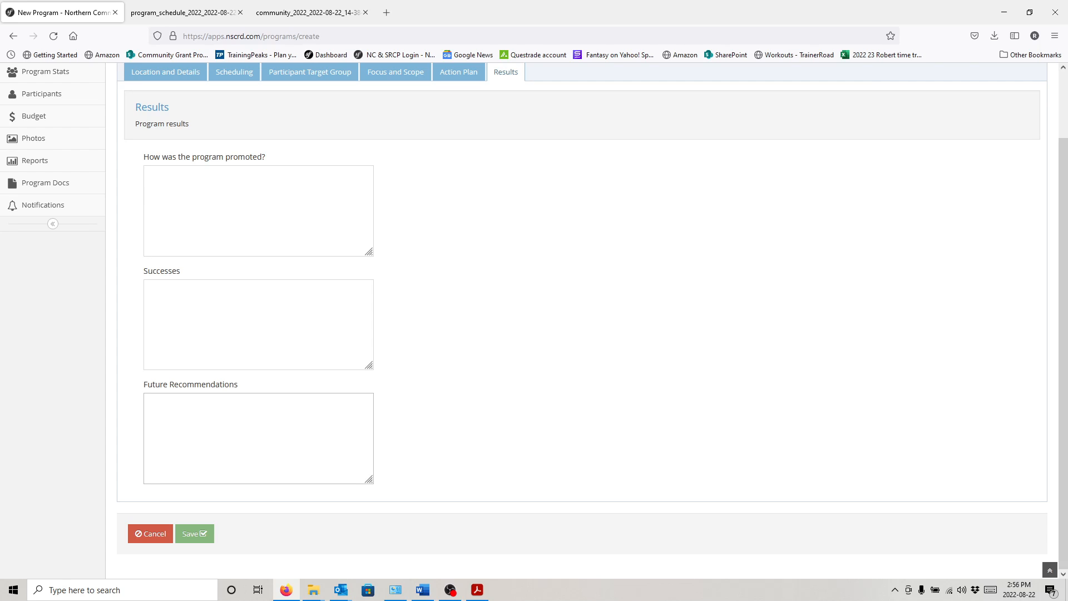
left_click(194, 534)
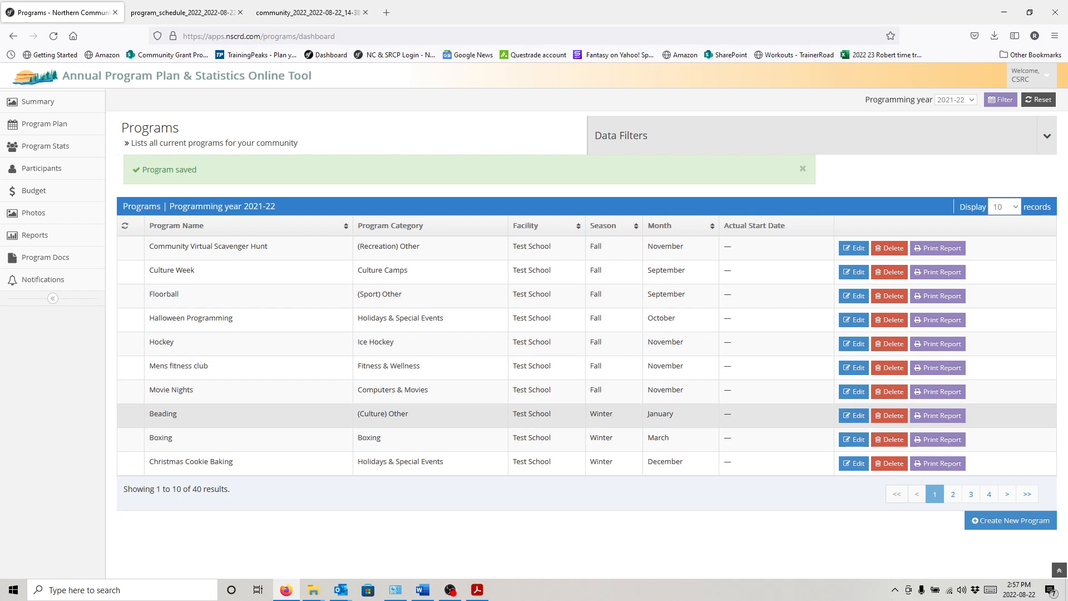
- Look through the 2021-22 program list for the Beach Day program and return to the first page
left_click(989, 494)
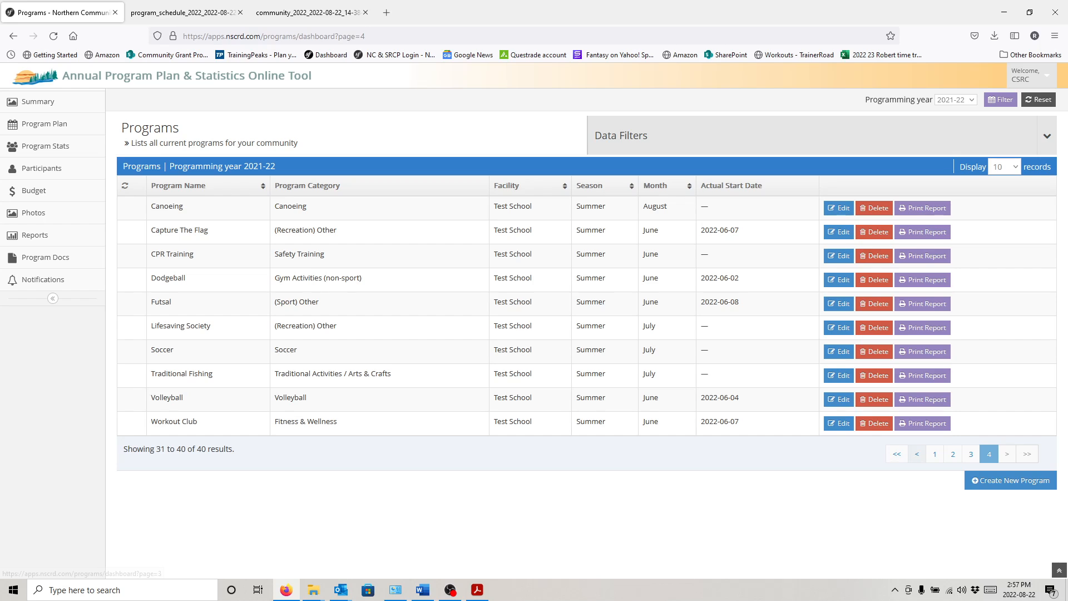
left_click(917, 454)
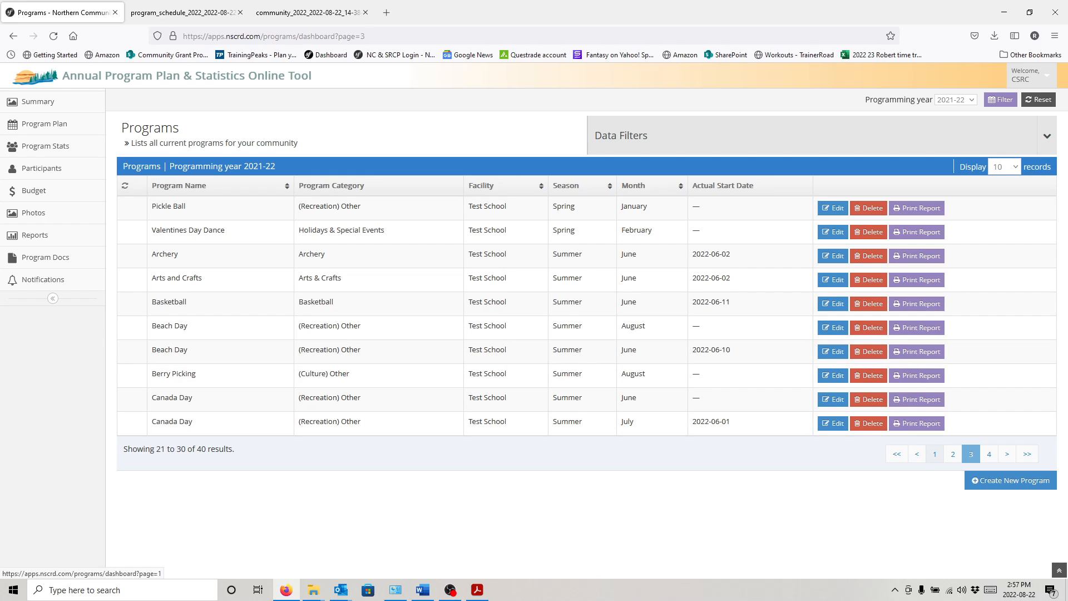
left_click(935, 454)
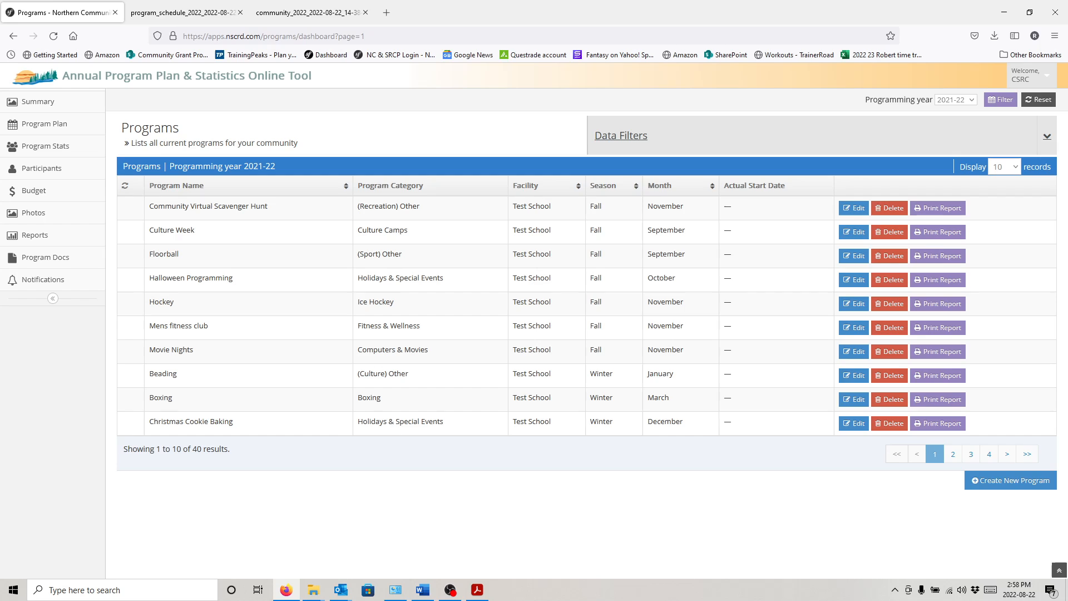
- Filter the program list to the 2022-23 programming year and include programs from previous years
left_click(956, 100)
left_click(952, 219)
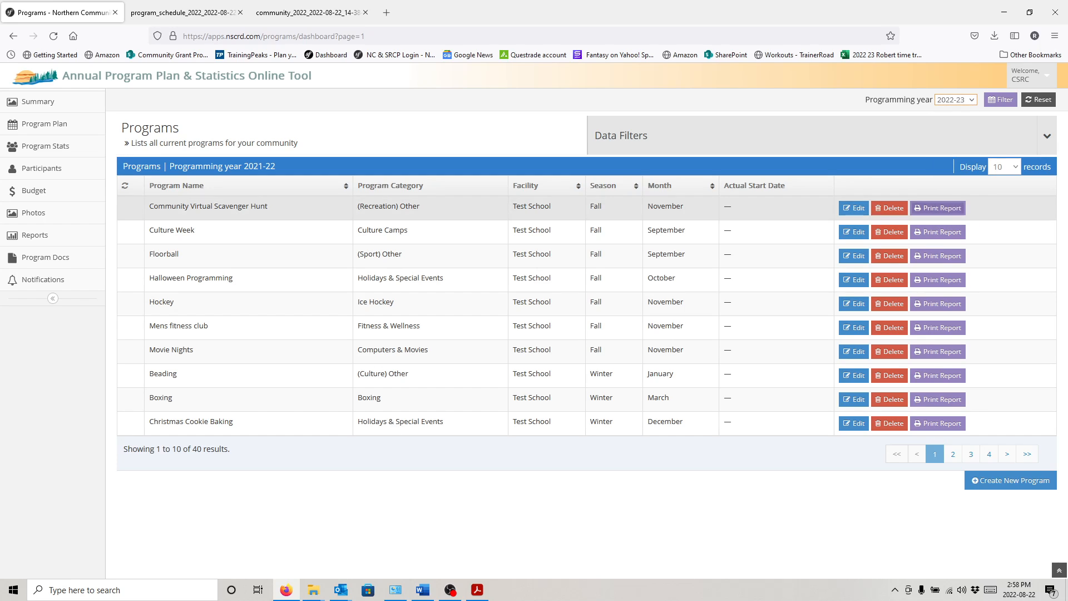
left_click(1001, 101)
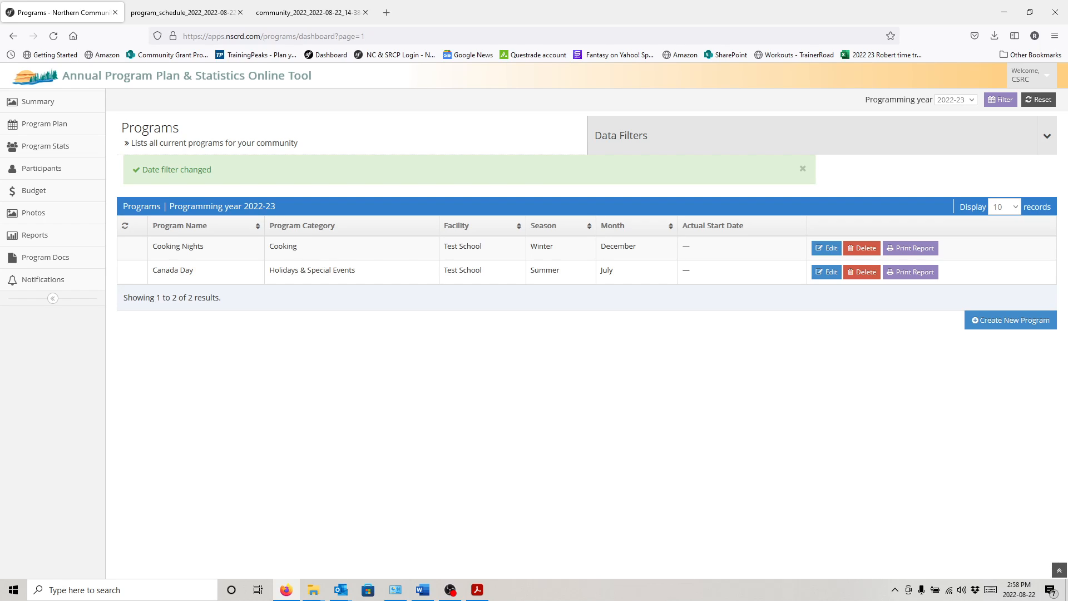
left_click(621, 135)
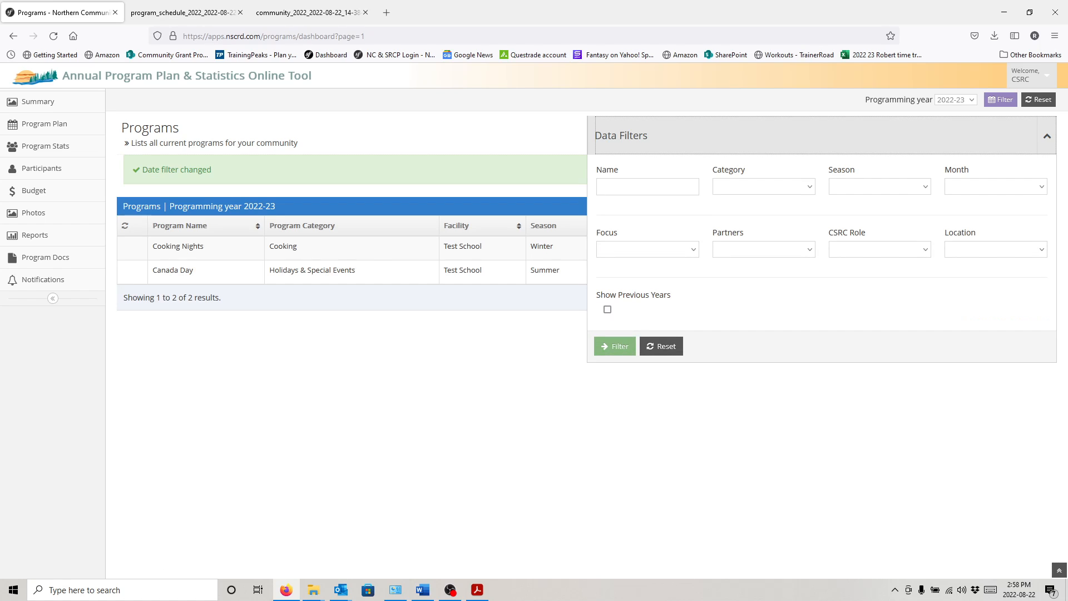
left_click(615, 346)
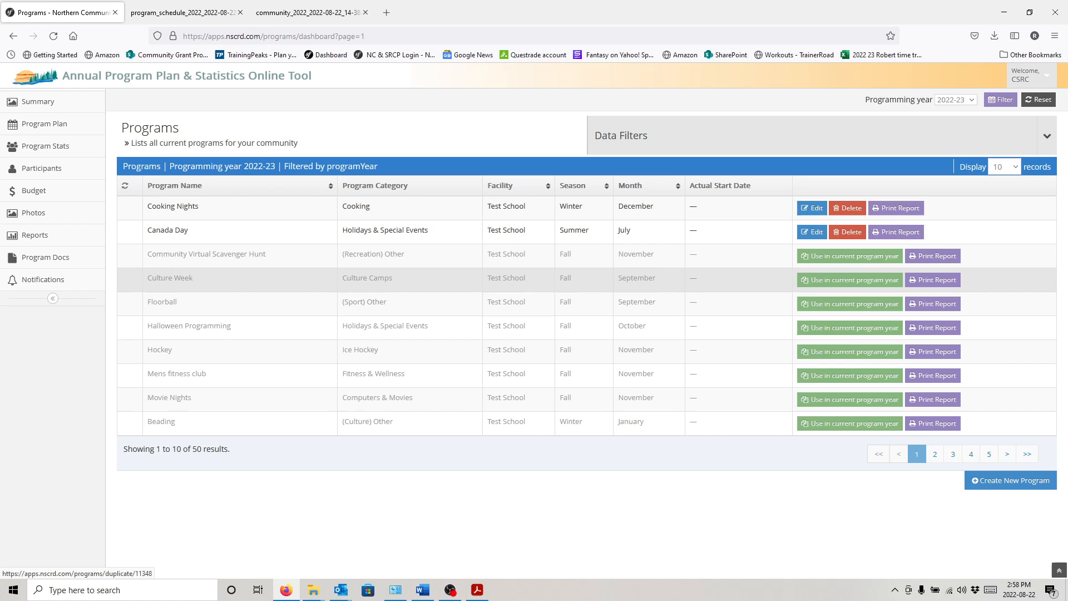
- Reuse the previous year's Culture Week program in the current program year, keeping its details through to the action plan, and save it
left_click(851, 280)
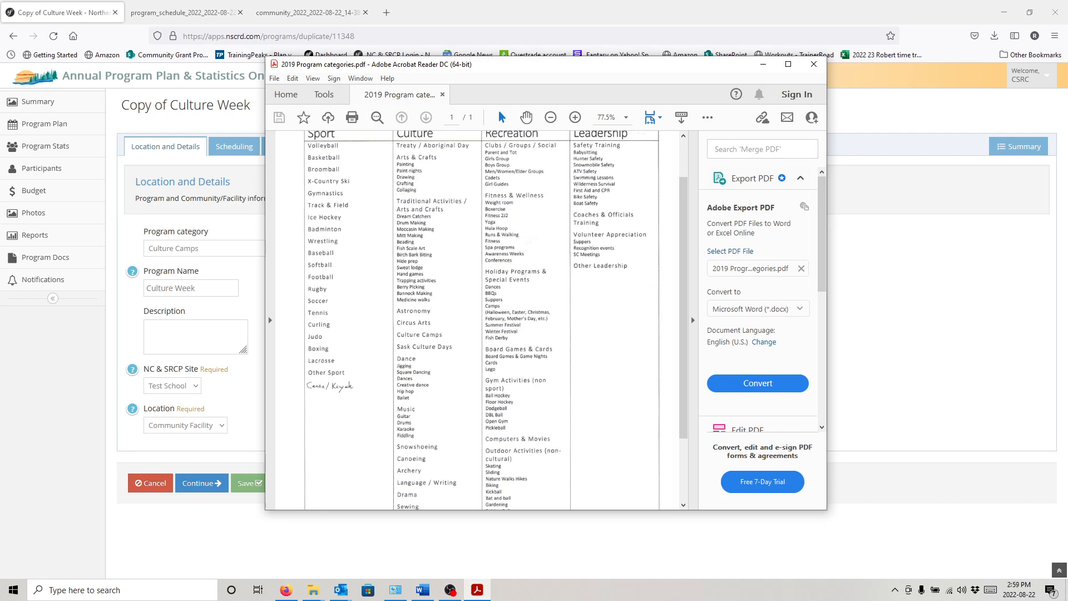
left_click_drag(389, 65, 429, 74)
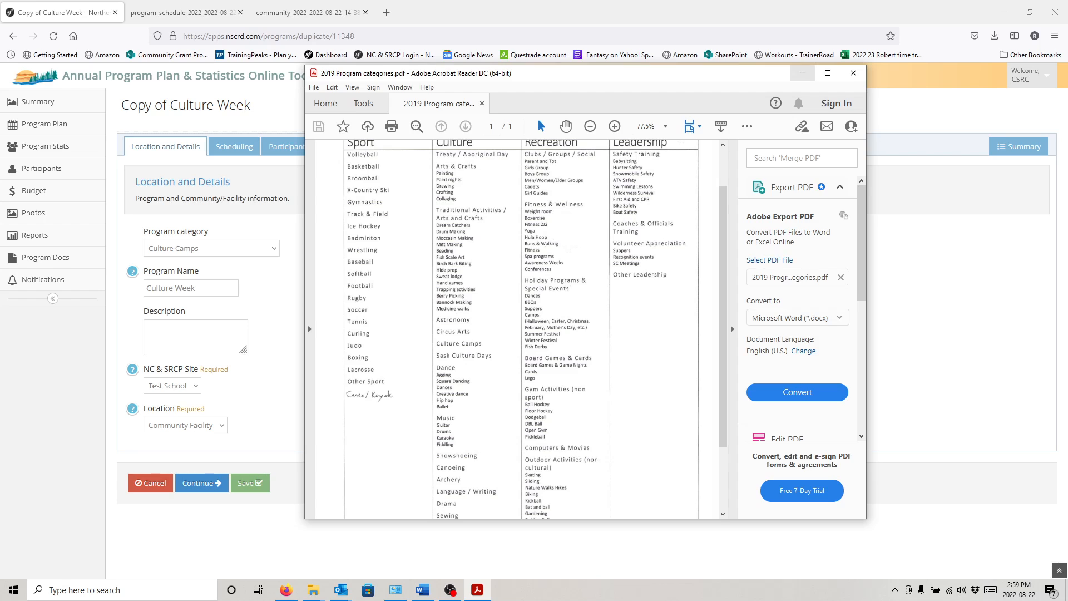
left_click(802, 73)
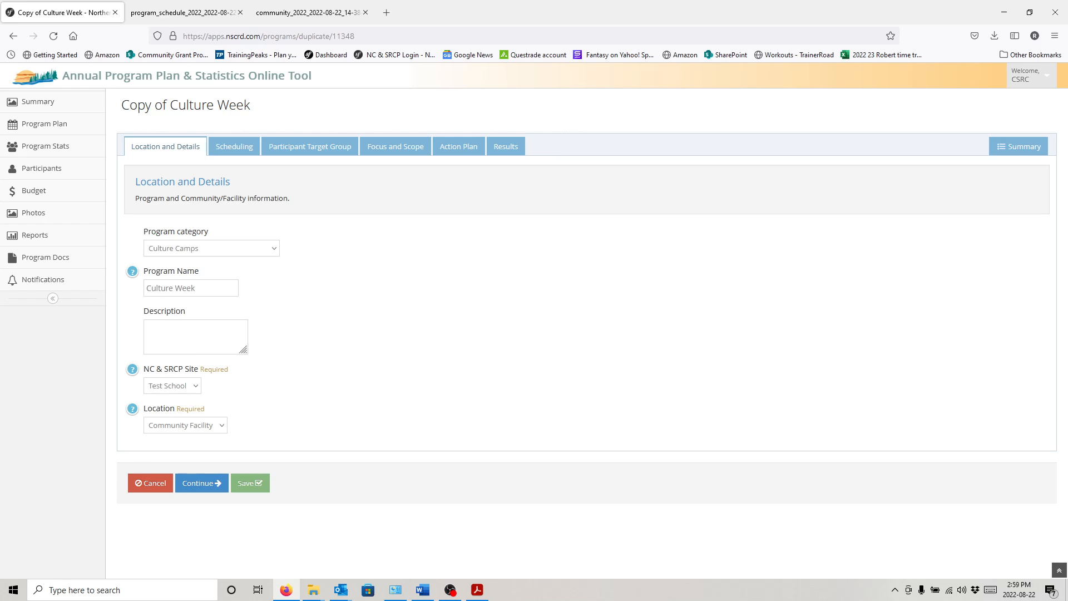
left_click(202, 483)
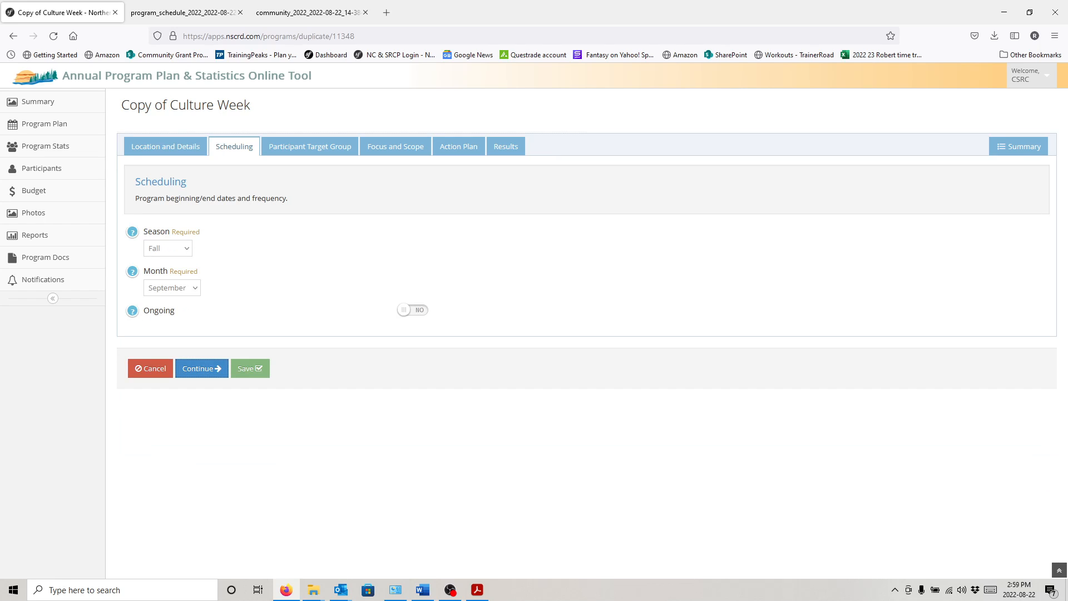
left_click(202, 369)
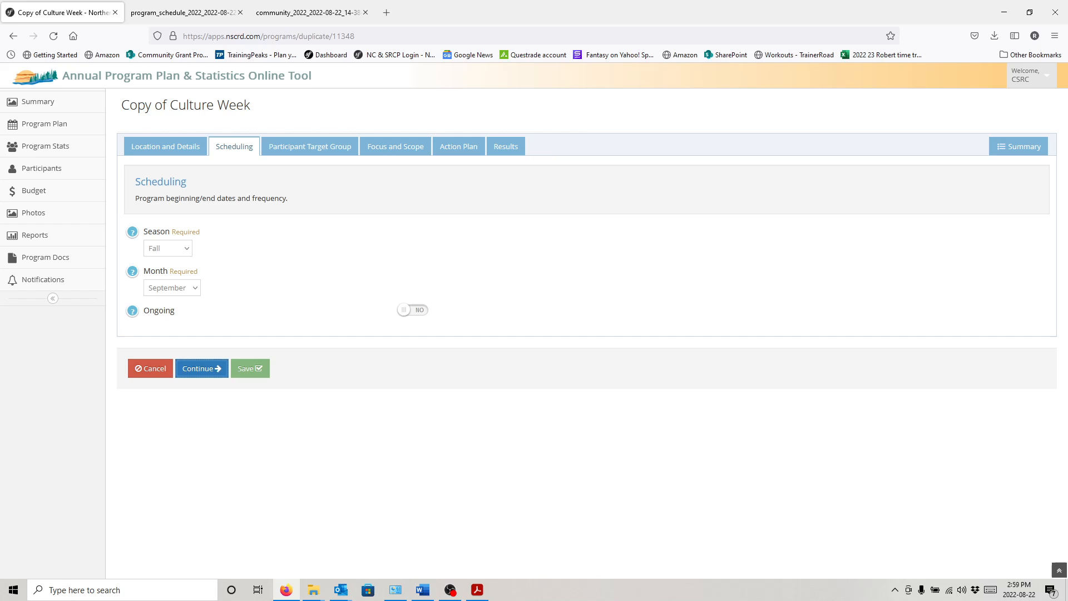
left_click(201, 427)
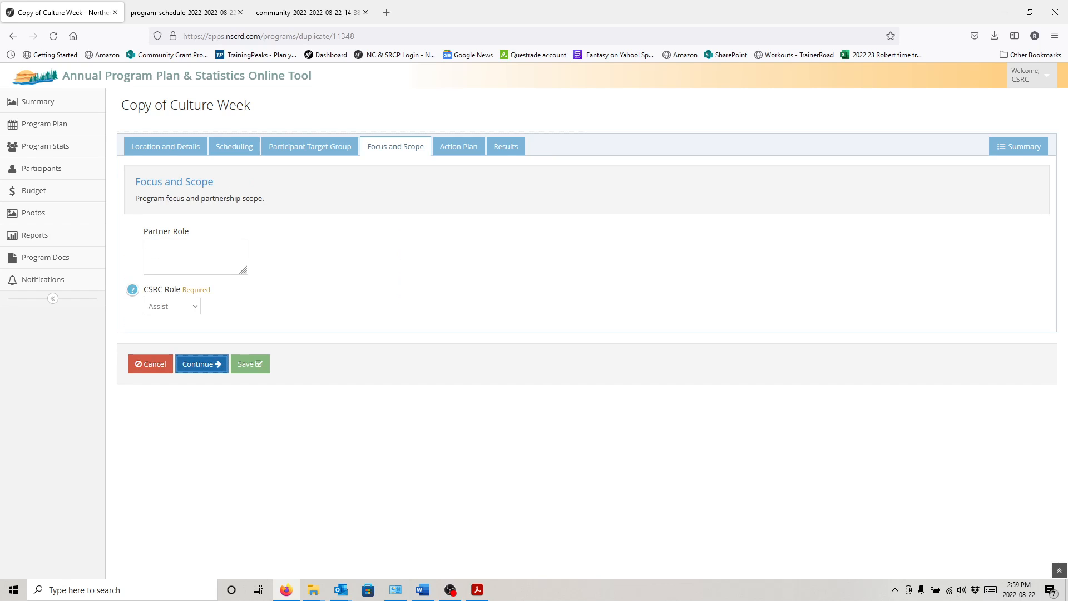
left_click(201, 364)
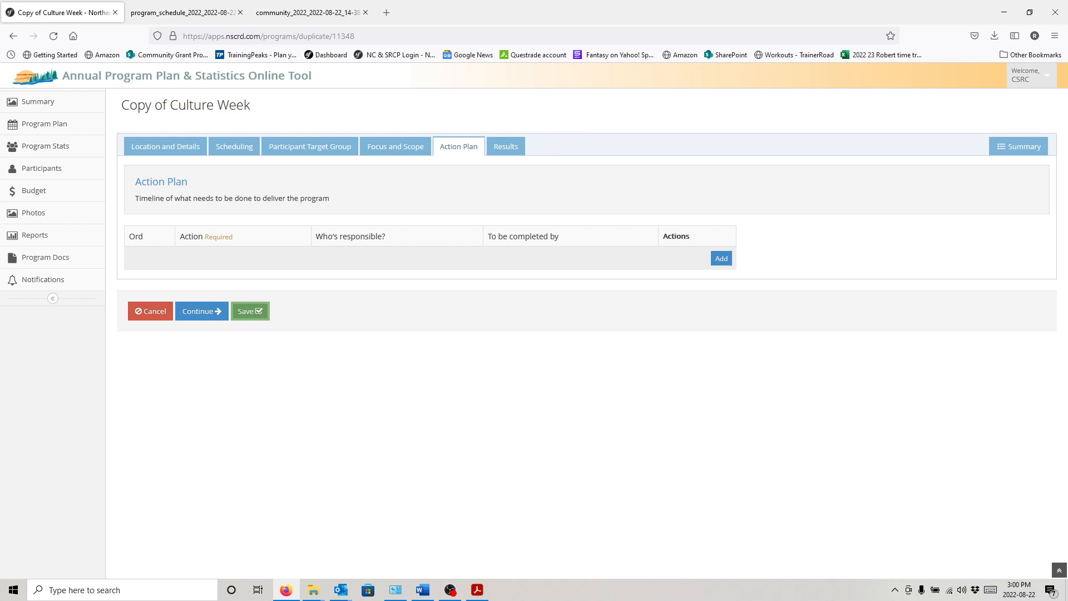
left_click(250, 311)
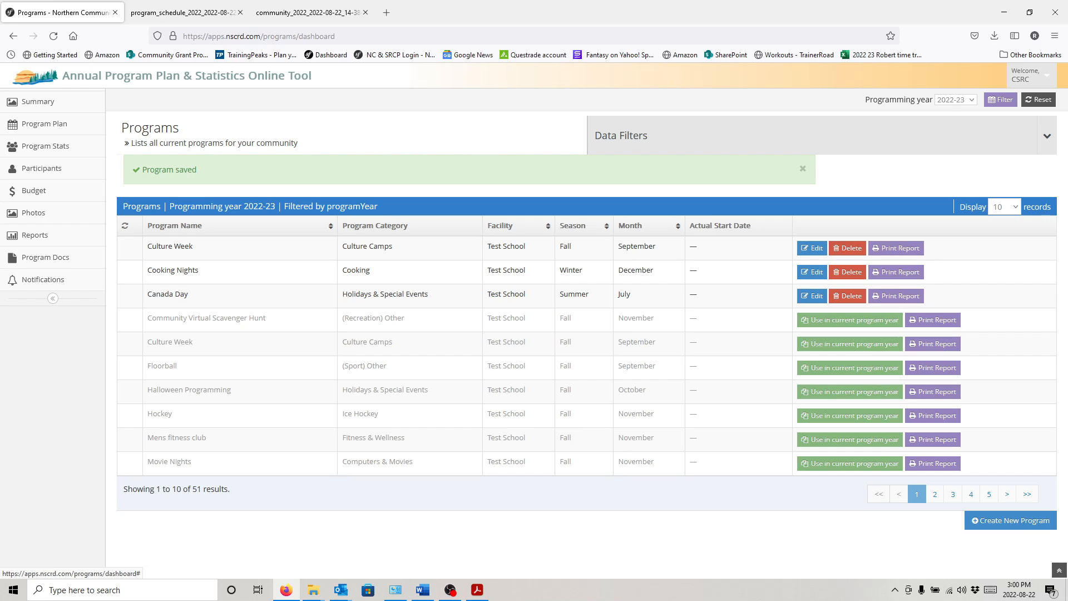
- Exclude previous years' programs from the program list and open the community summary
left_click(621, 135)
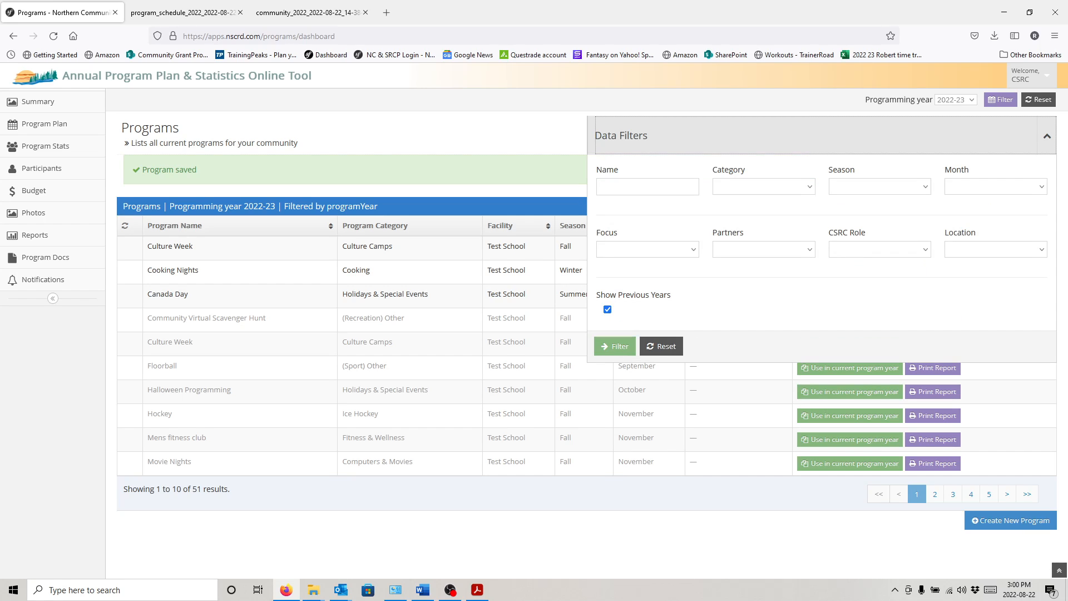
left_click(615, 346)
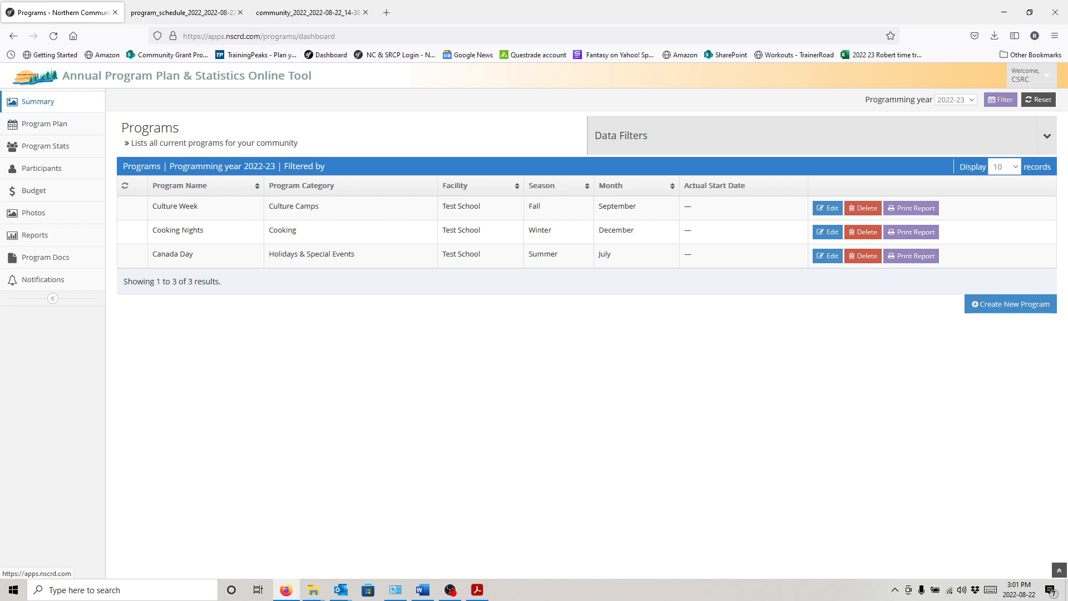
left_click(38, 101)
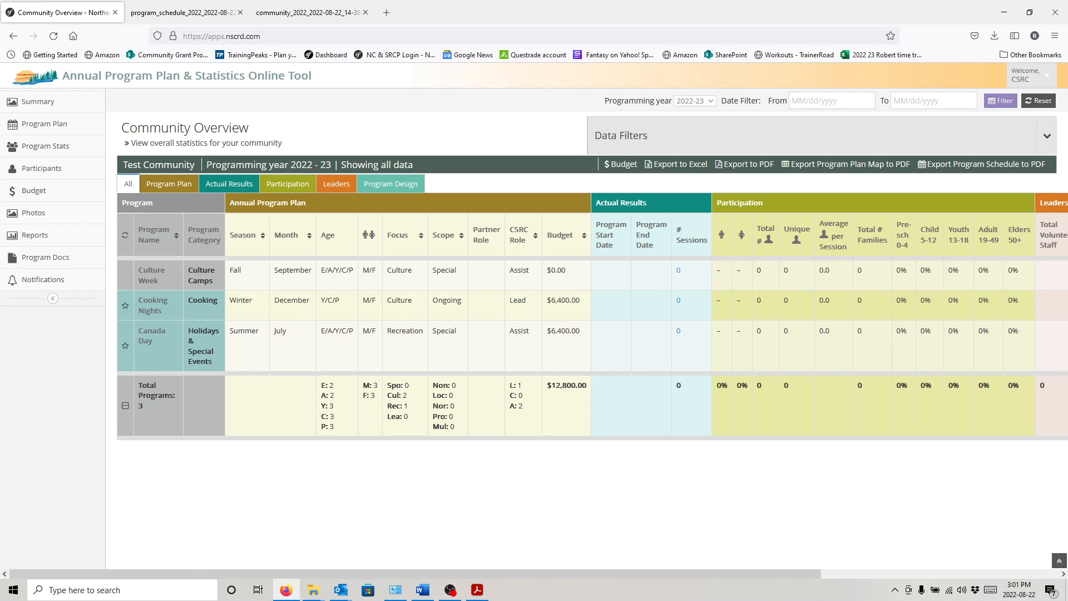
- Export the 2022-23 community overview to PDF, review both pages including the approval form, and return to the overview
left_click(745, 165)
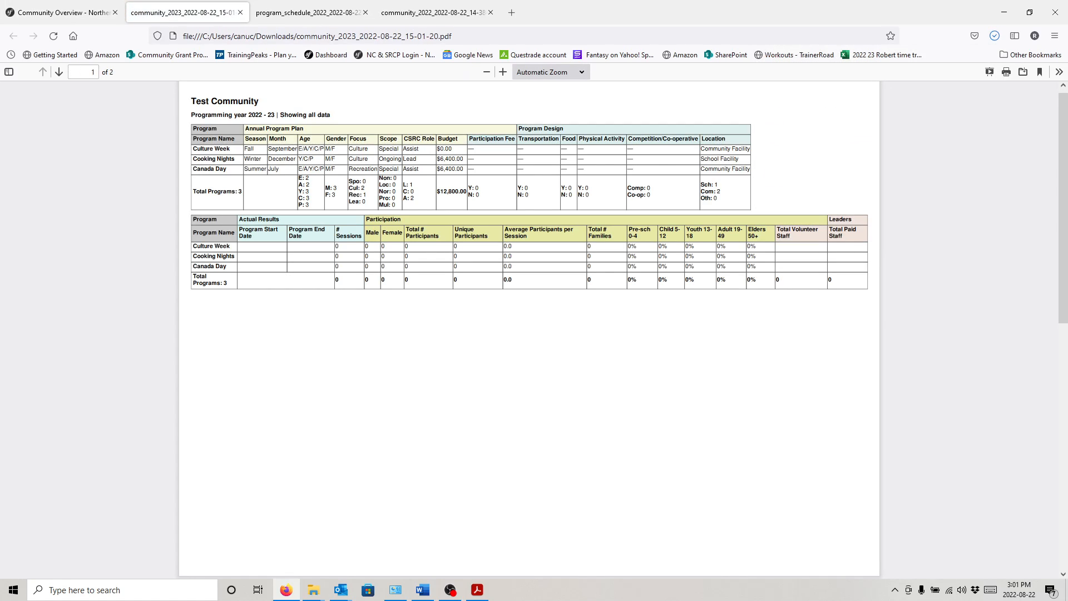
scroll(529, 328, "down", 9)
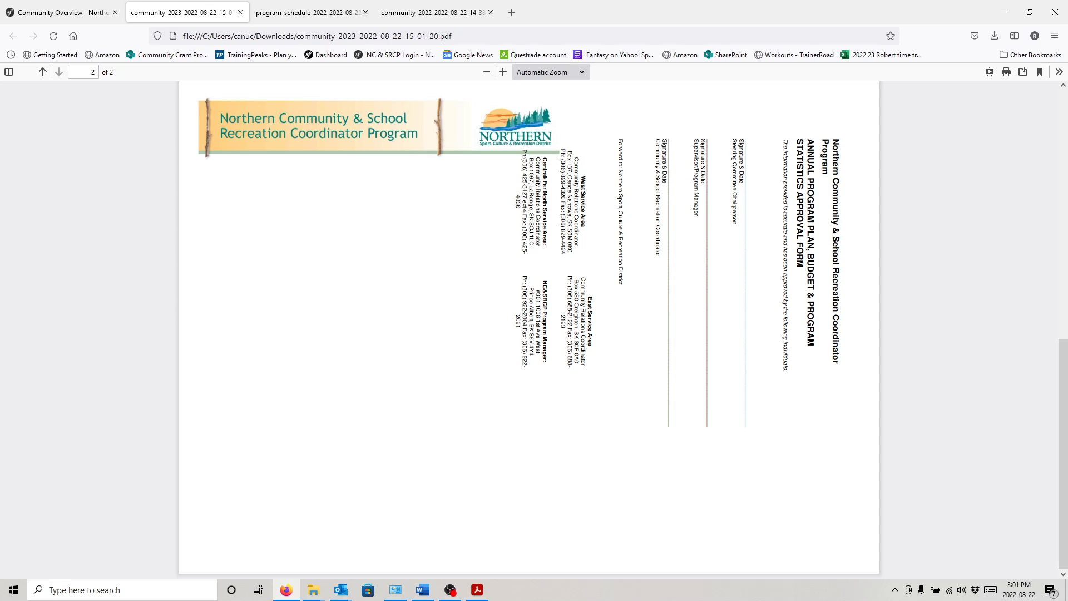
scroll(529, 328, "up", 10)
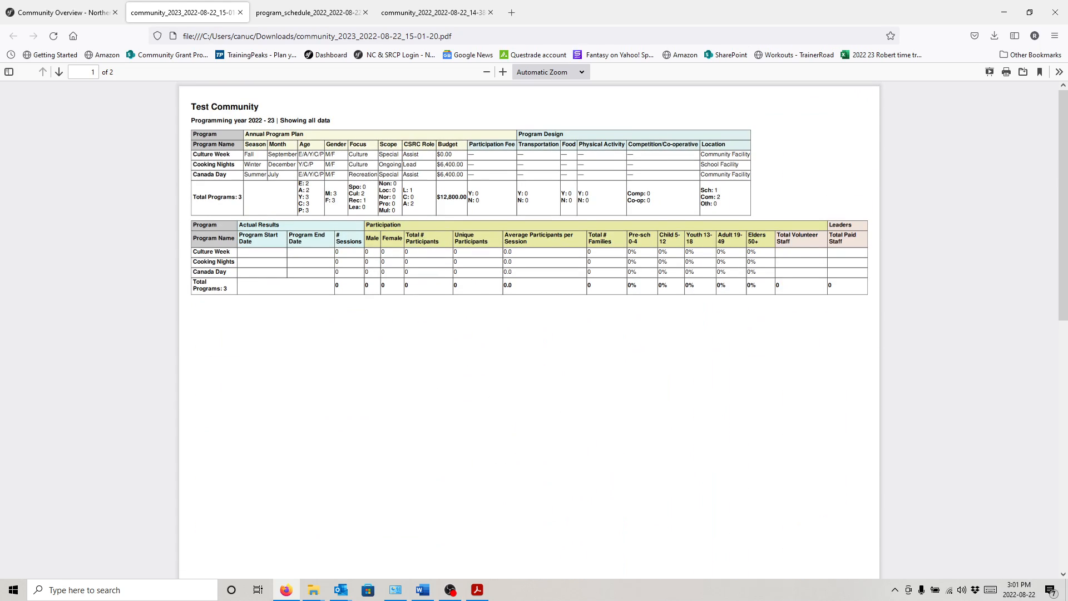
left_click(61, 13)
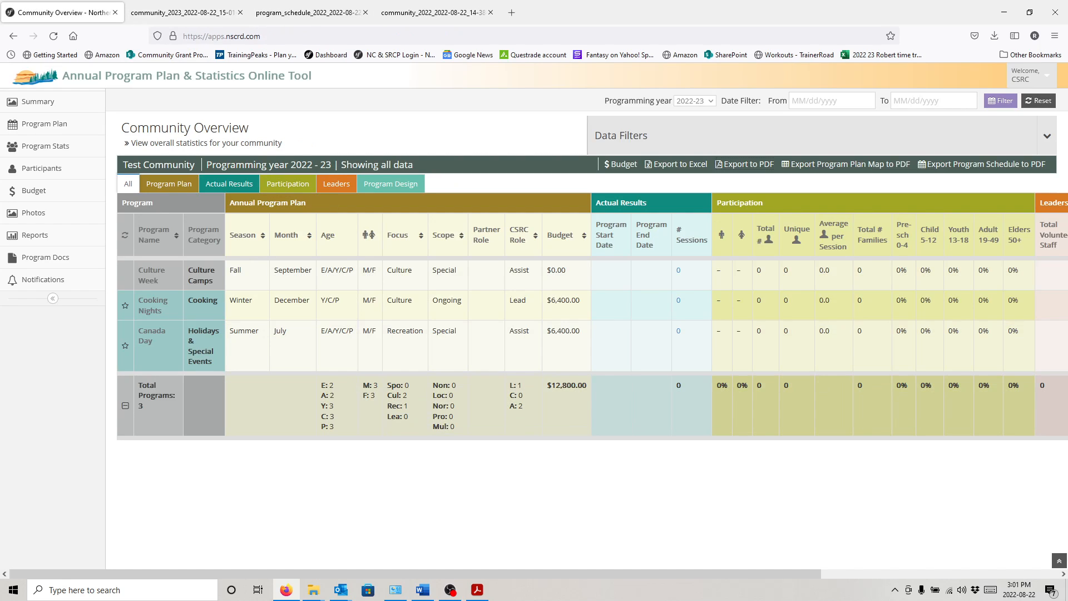